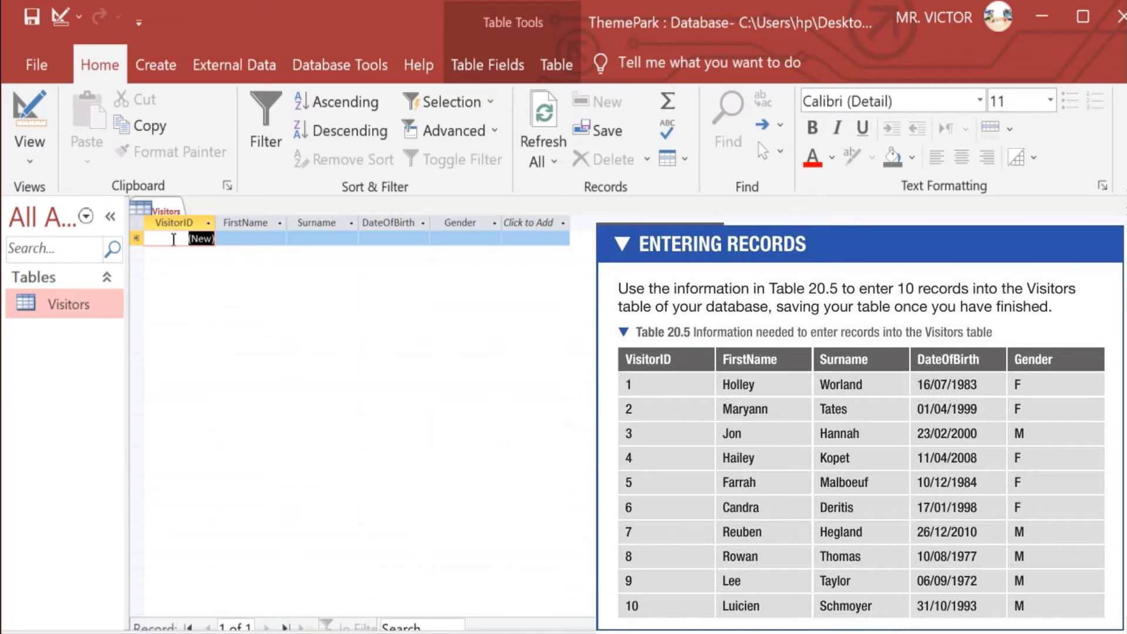
Enter visitor 1's first name, surname, birth date 16/07/1983 and gender F in the new row
{"action": "left_click", "coordinate": [238, 241]}
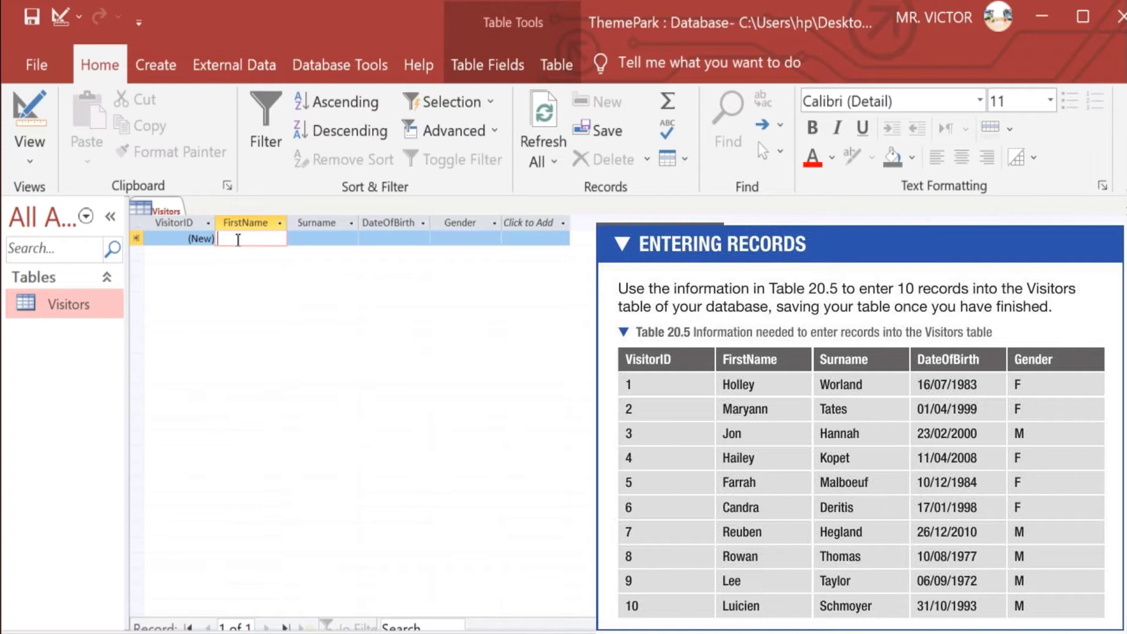
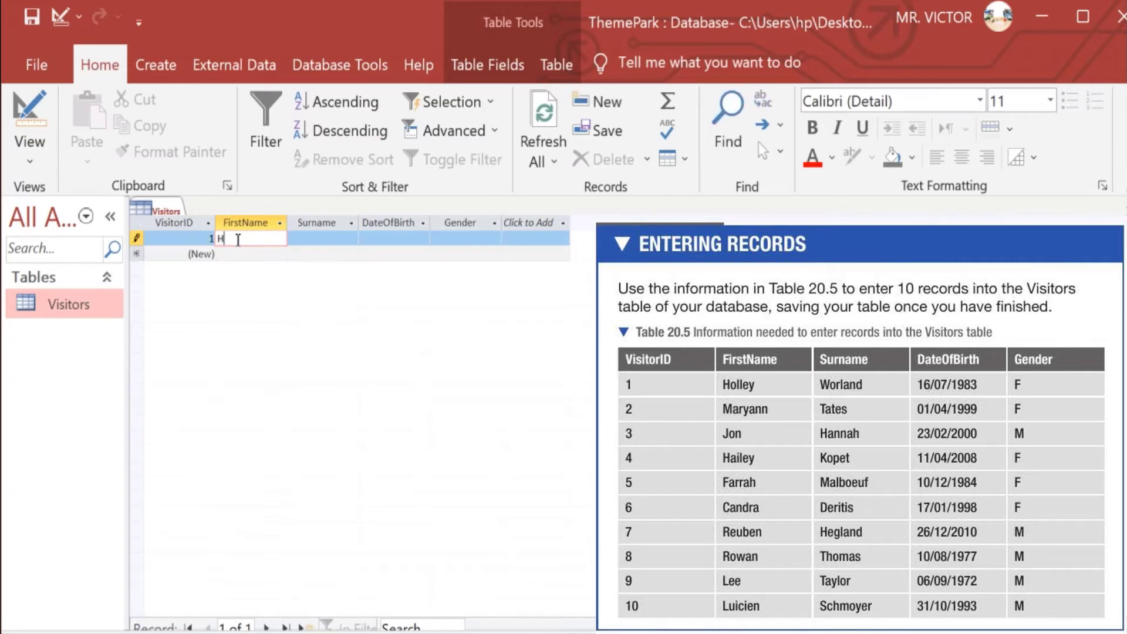
{"action": "left_click", "coordinate": [330, 239]}
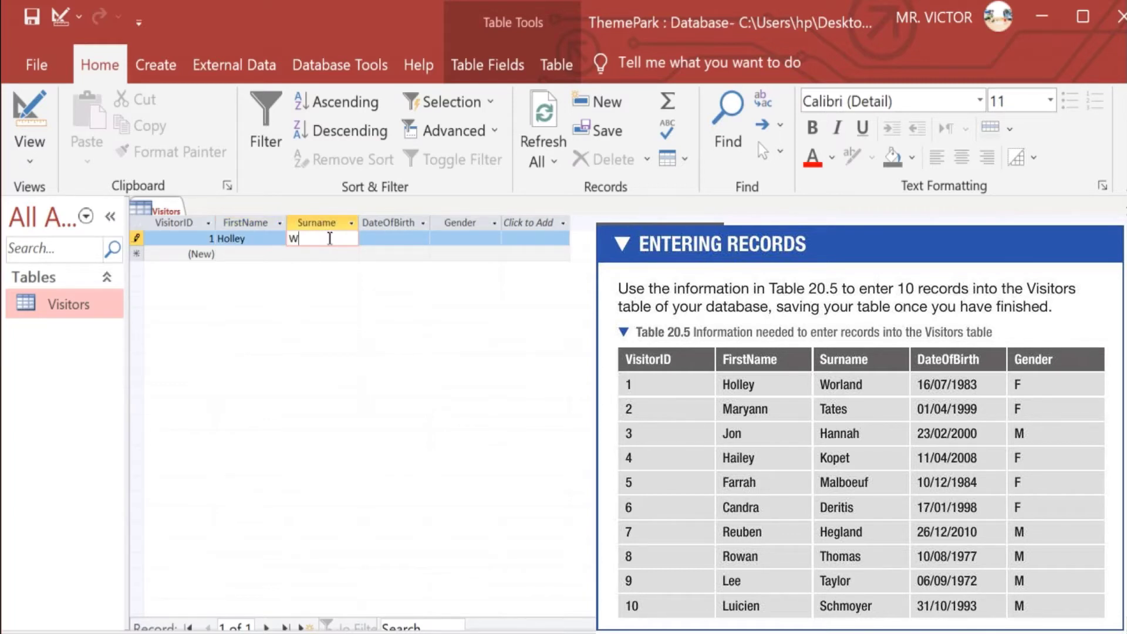
{"action": "left_click", "coordinate": [380, 241]}
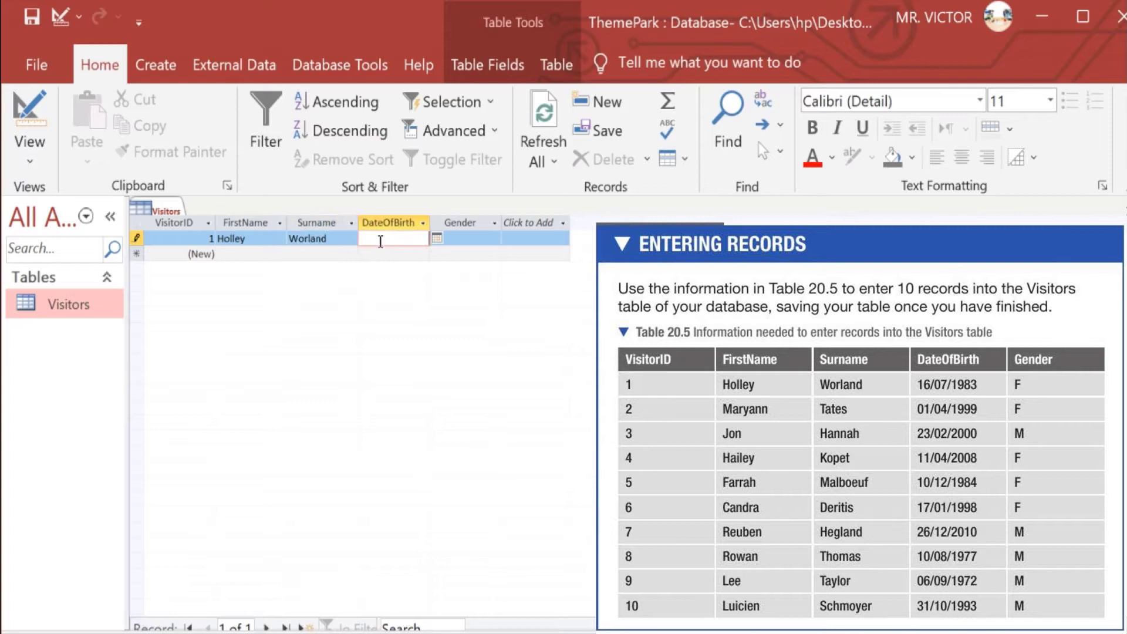
{"action": "type", "text": "16/07/1983"}
{"action": "left_click", "coordinate": [466, 241]}
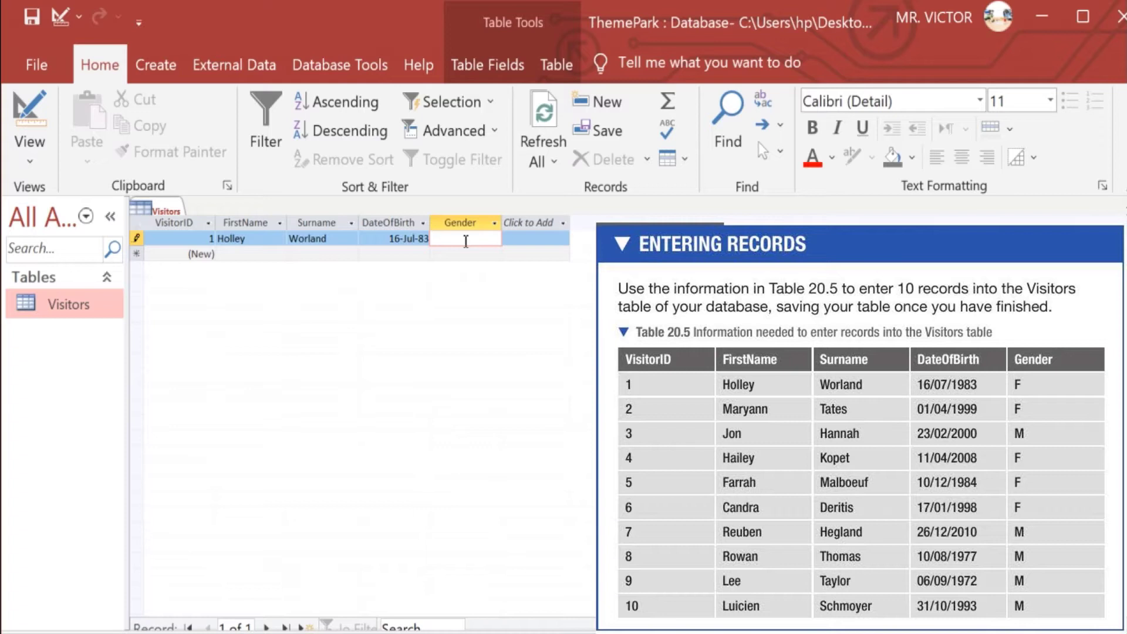
{"action": "type", "text": "F"}
Save visitor 1 and enter visitor 2's first name, surname and birth date 01/04/1999
{"action": "left_click", "coordinate": [238, 253]}
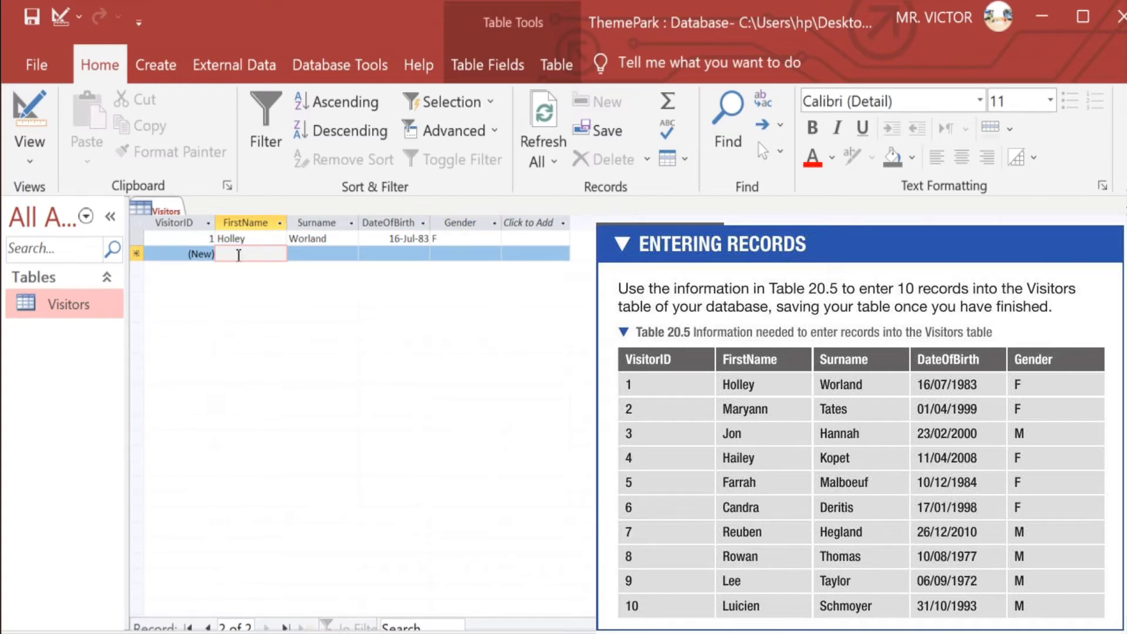
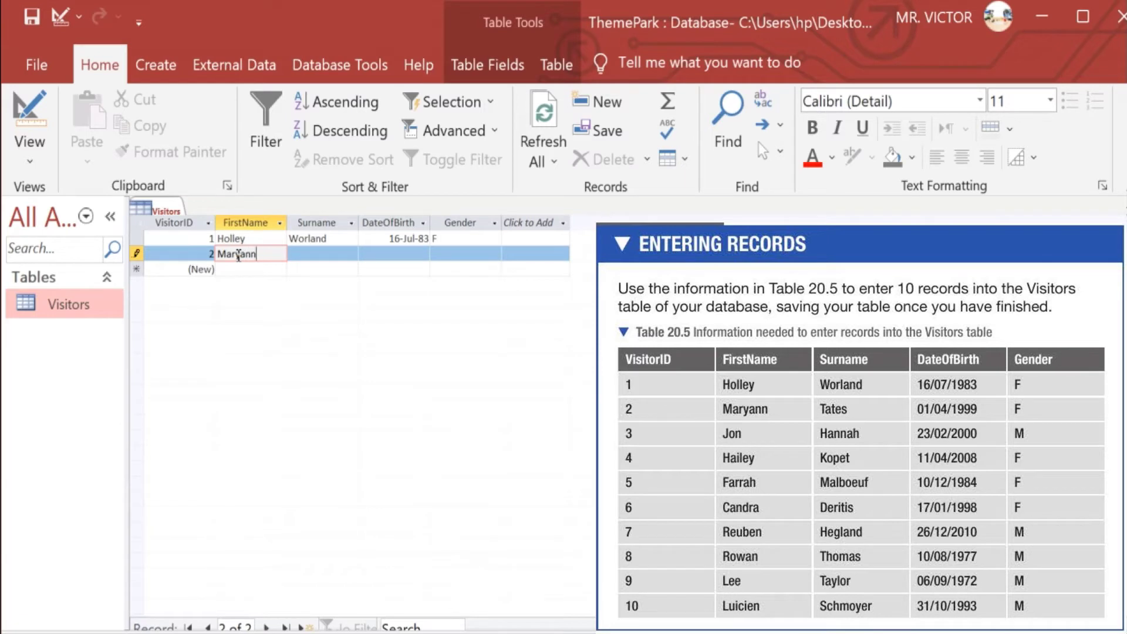
{"action": "left_click", "coordinate": [308, 252]}
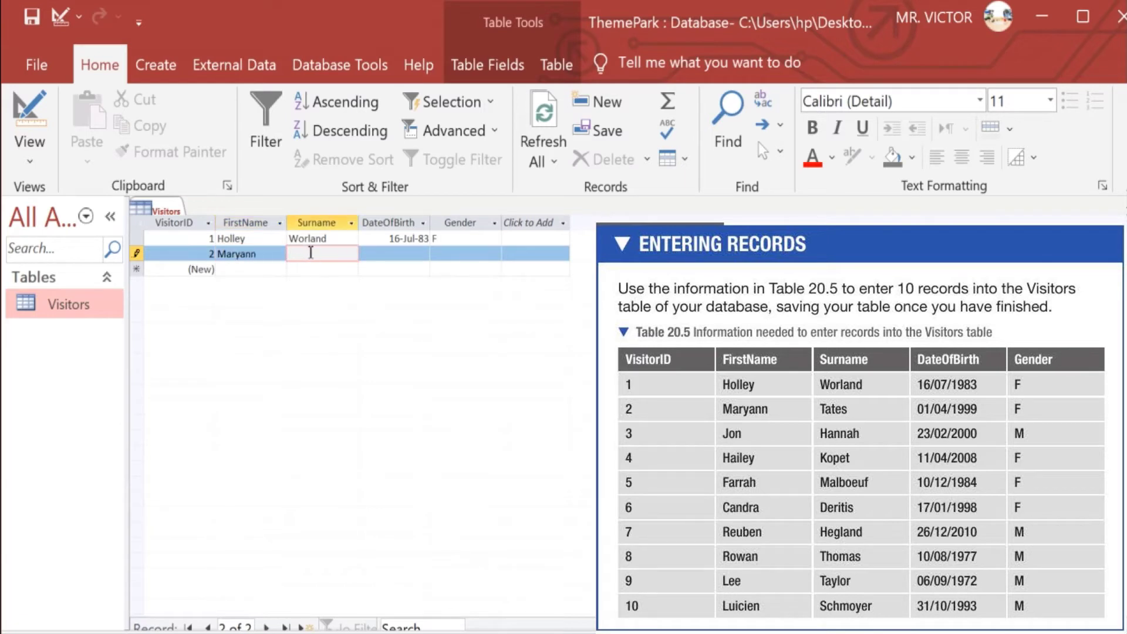
{"action": "left_click", "coordinate": [384, 254]}
{"action": "type", "text": "0"}
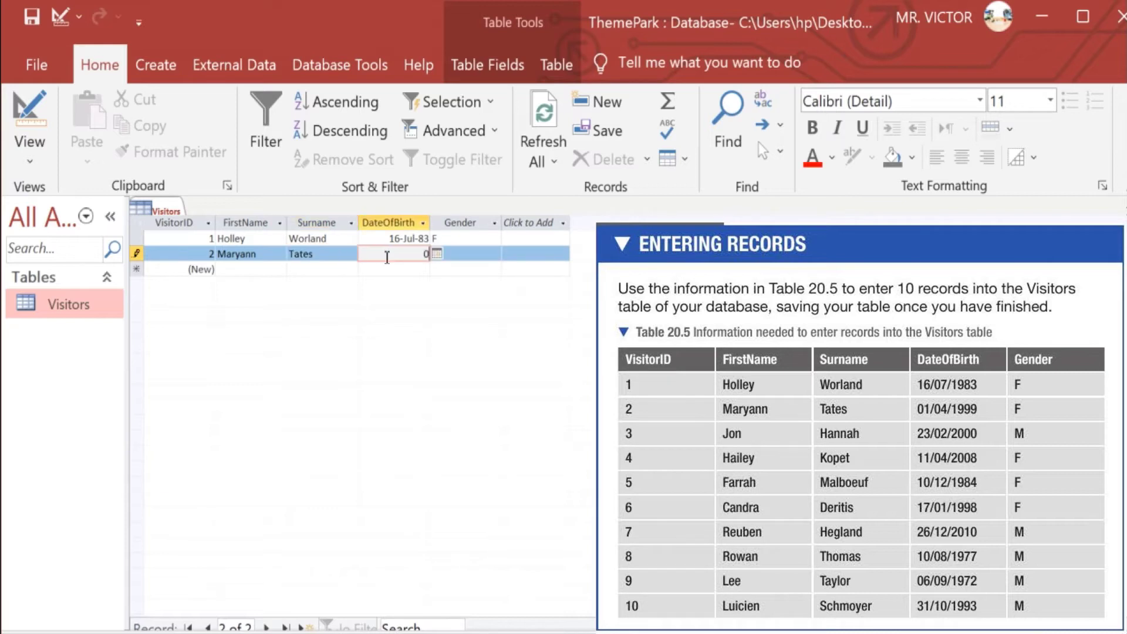
{"action": "type", "text": "1/04/1999"}
{"action": "key", "text": "Tab"}
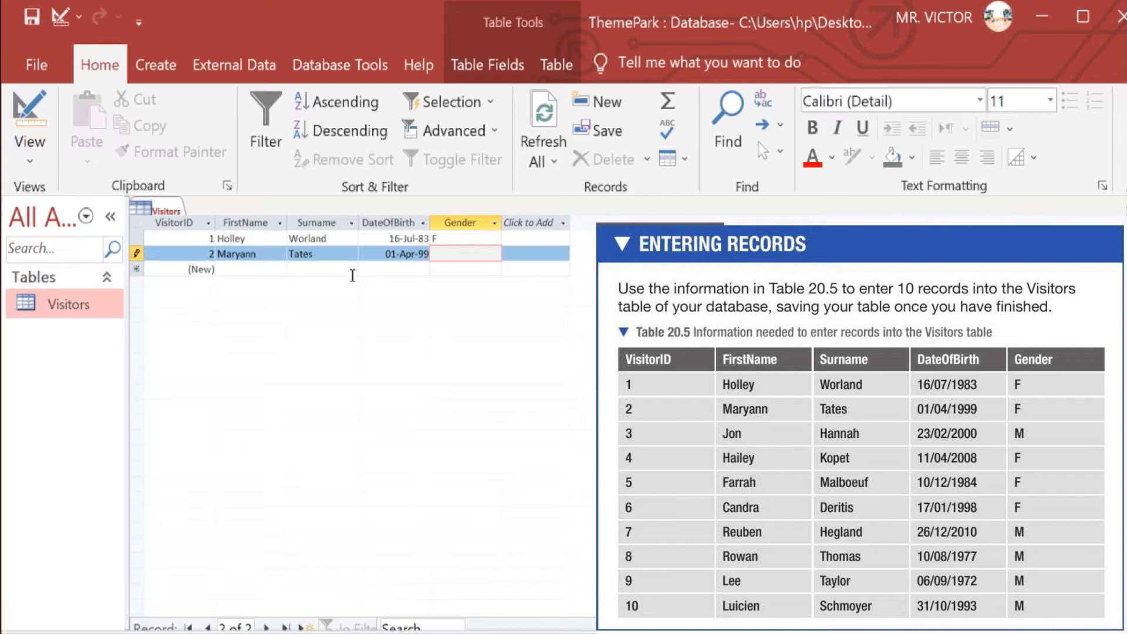
Give visitor 2 gender F, then enter visitor 3's first name, surname and birth date 23/02/2000
{"action": "type", "text": "F"}
{"action": "left_click", "coordinate": [254, 269]}
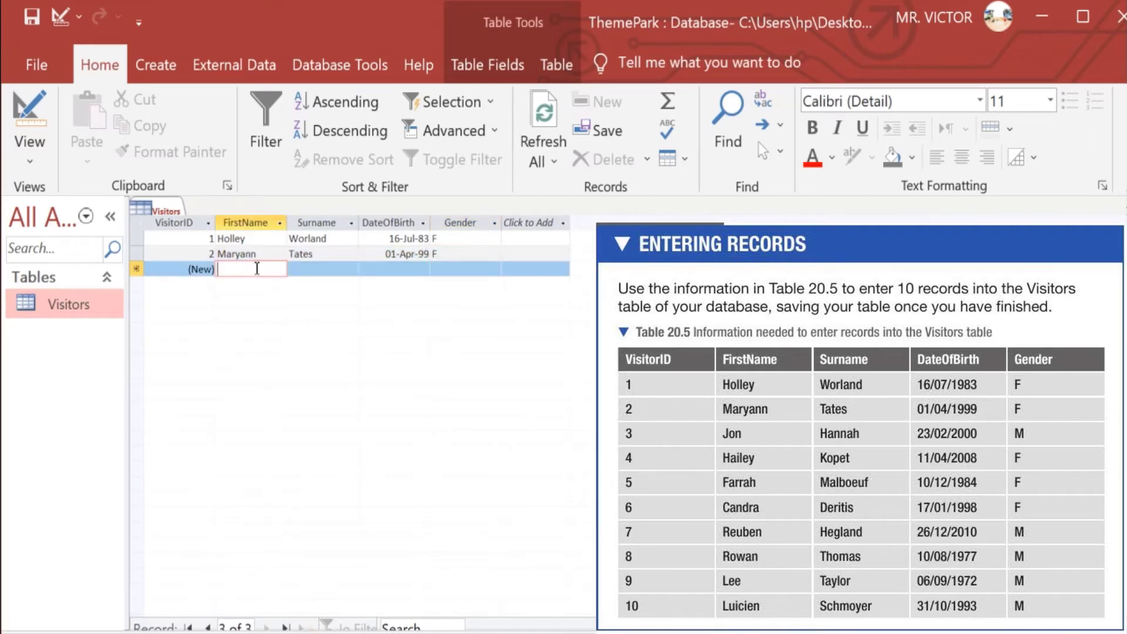
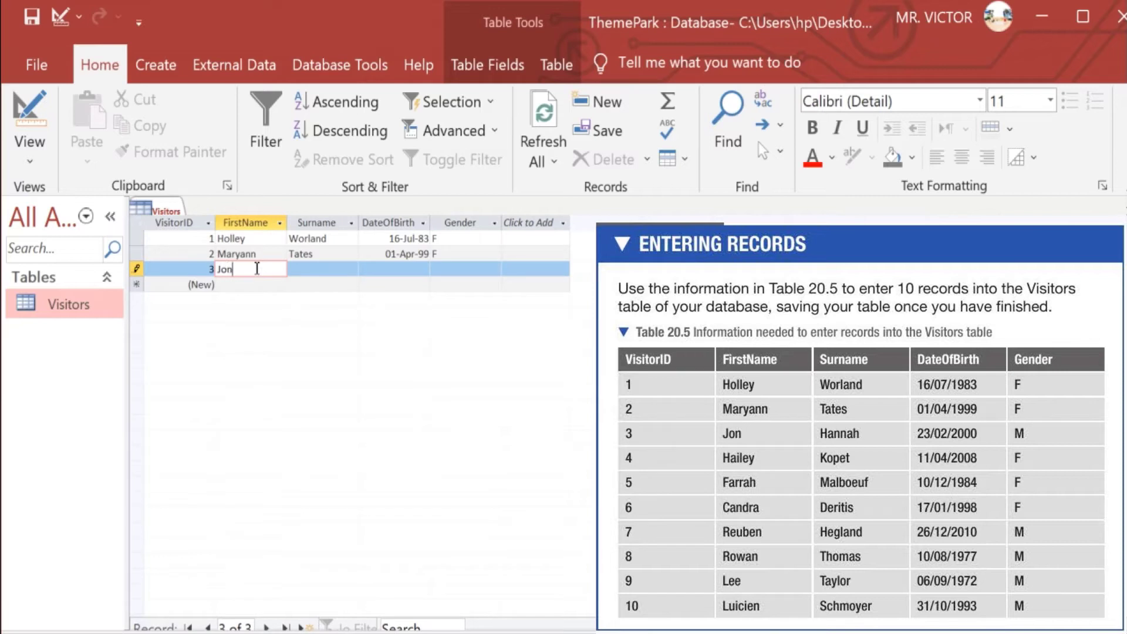
{"action": "left_click", "coordinate": [303, 269]}
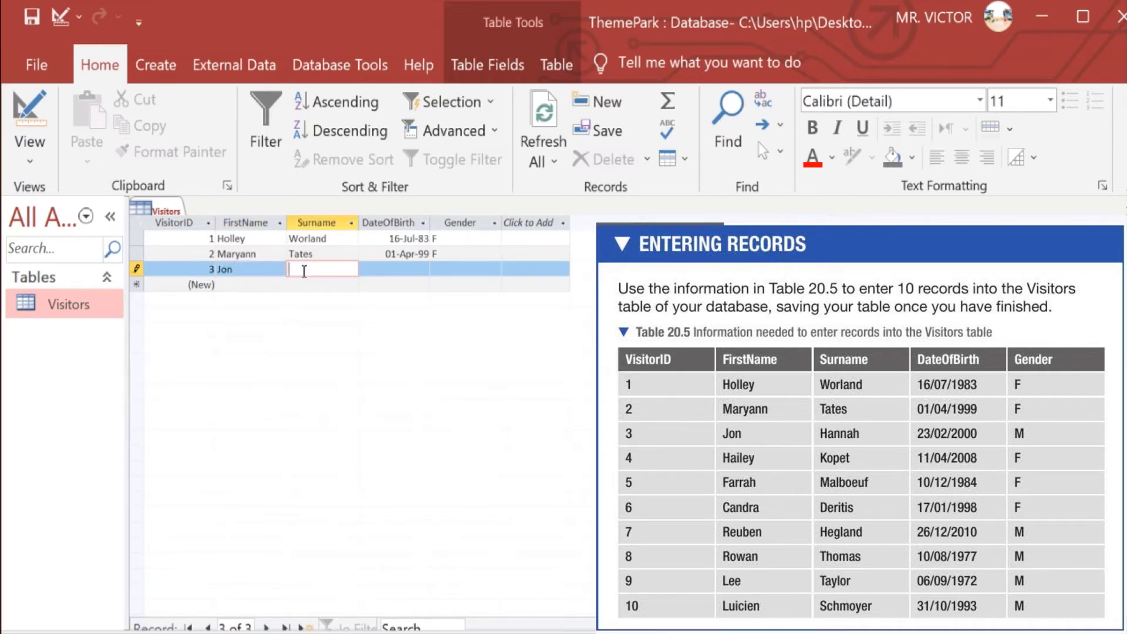
{"action": "left_click", "coordinate": [403, 269]}
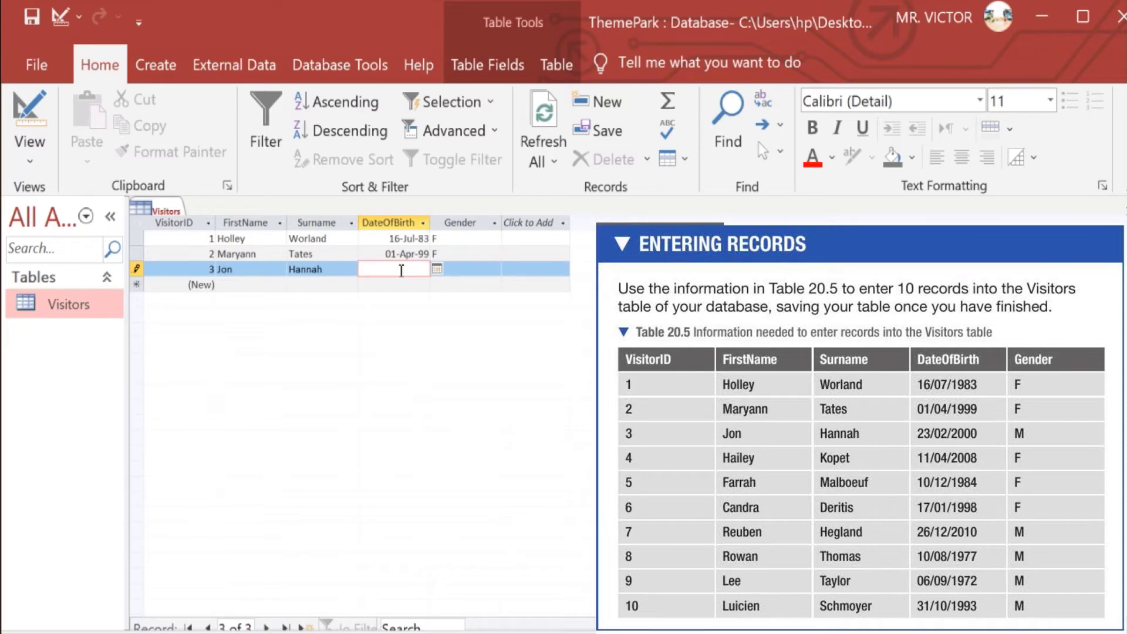
{"action": "type", "text": "23/02/20"}
{"action": "type", "text": "00"}
{"action": "key", "text": "Tab"}
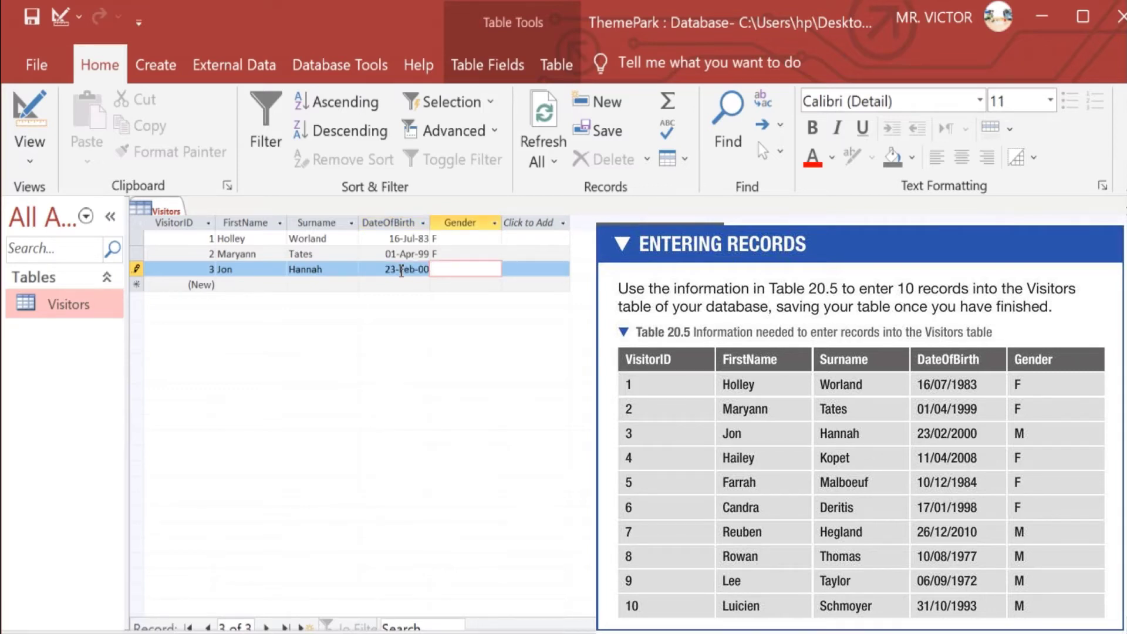
Give visitor 3 gender M, then enter visitor 4's names, birth date 11/04/2008 and gender F
{"action": "type", "text": "M"}
{"action": "left_click", "coordinate": [267, 284]}
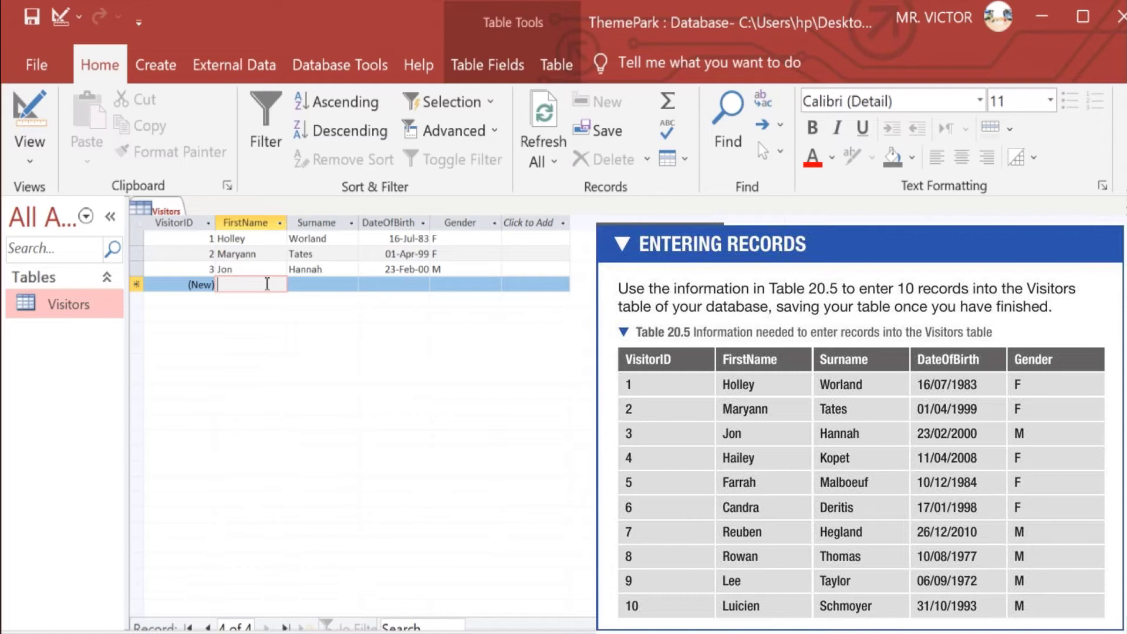
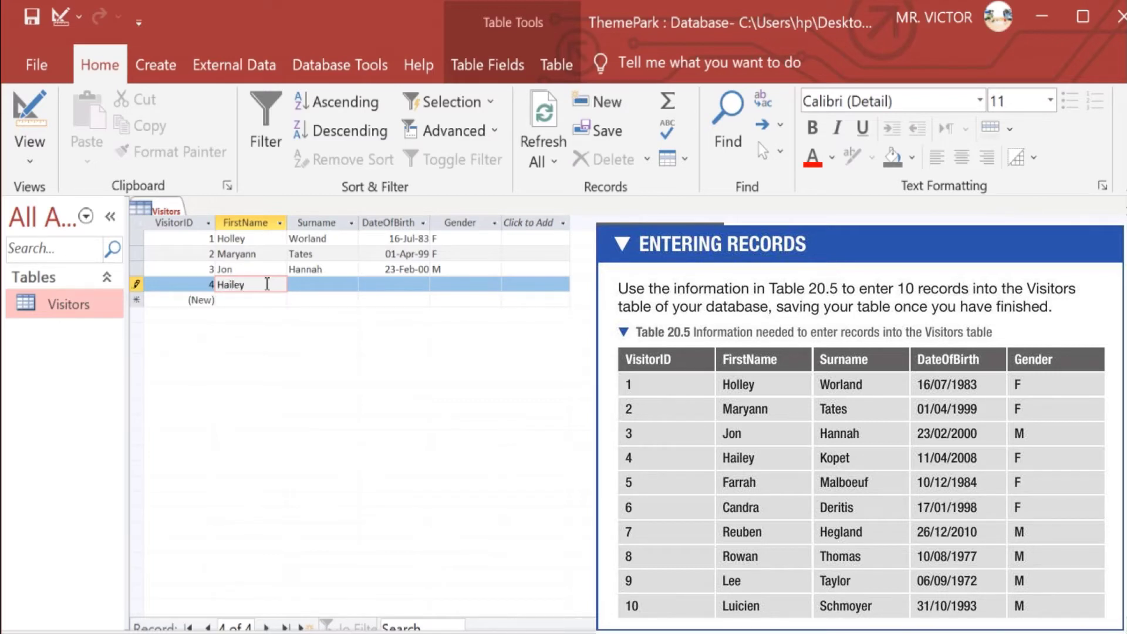
{"action": "left_click", "coordinate": [308, 284]}
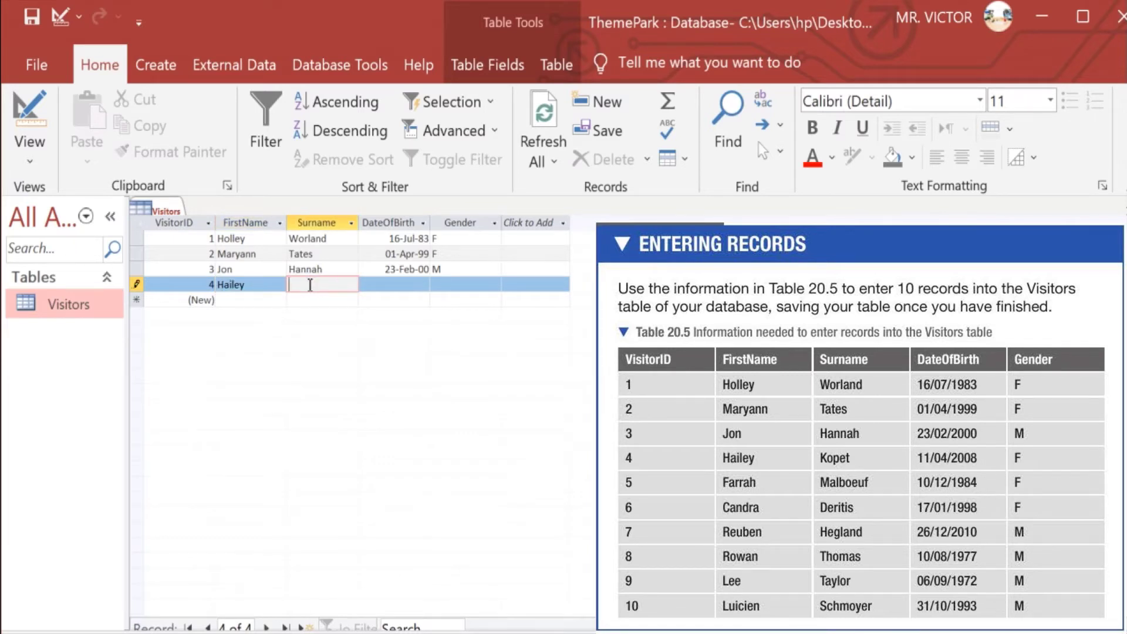
{"action": "left_click", "coordinate": [403, 288]}
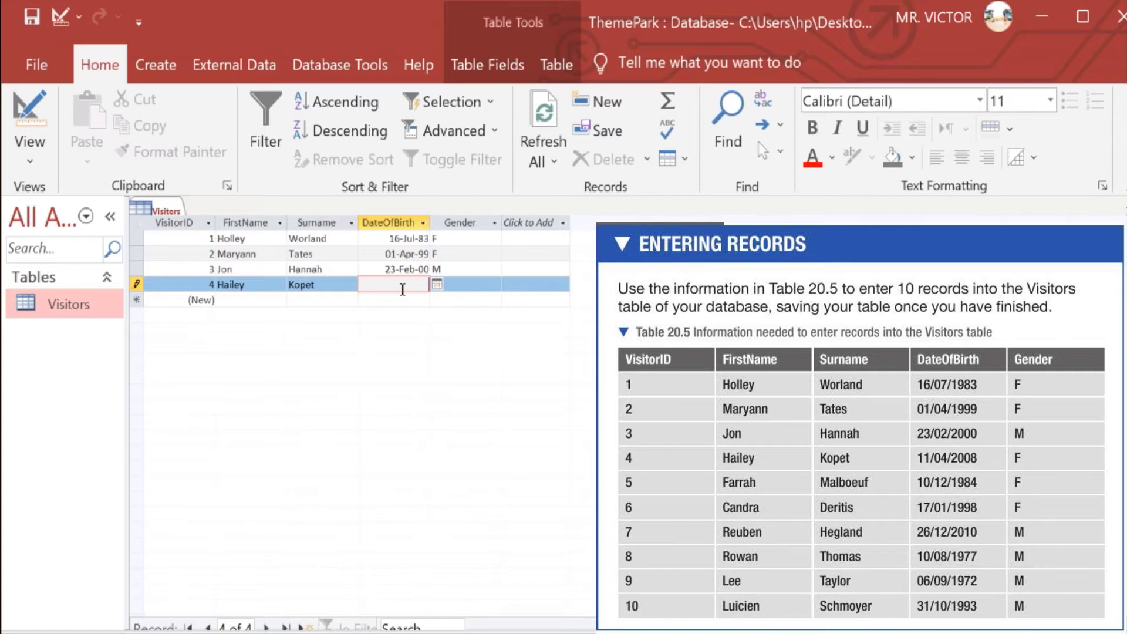
{"action": "type", "text": "11/04/2008"}
{"action": "left_click", "coordinate": [460, 279]}
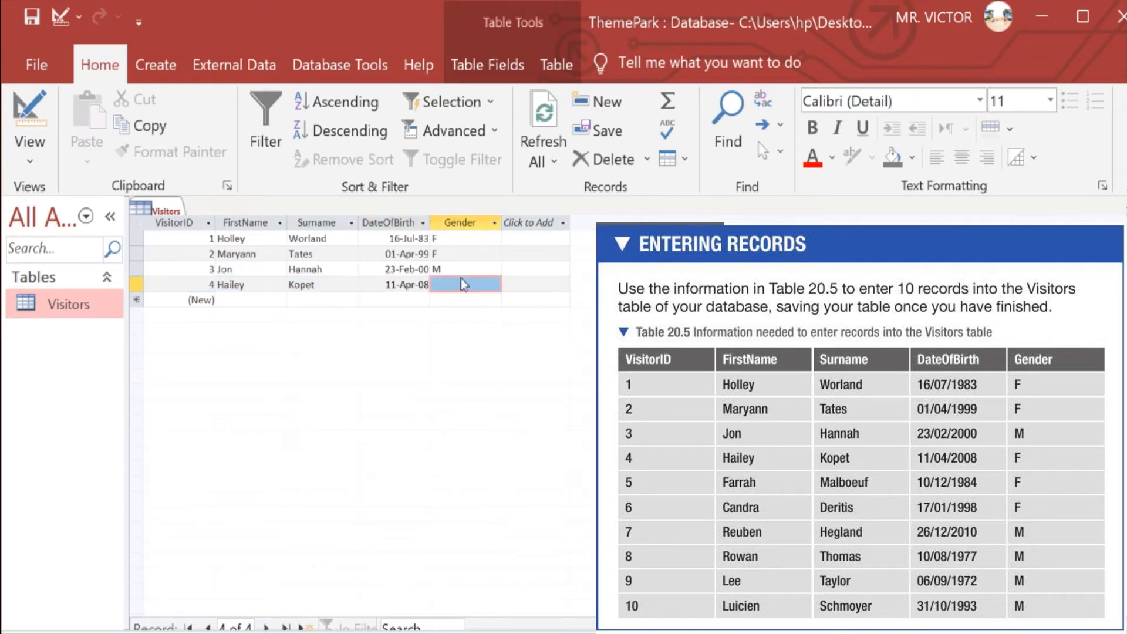
{"action": "type", "text": "F"}
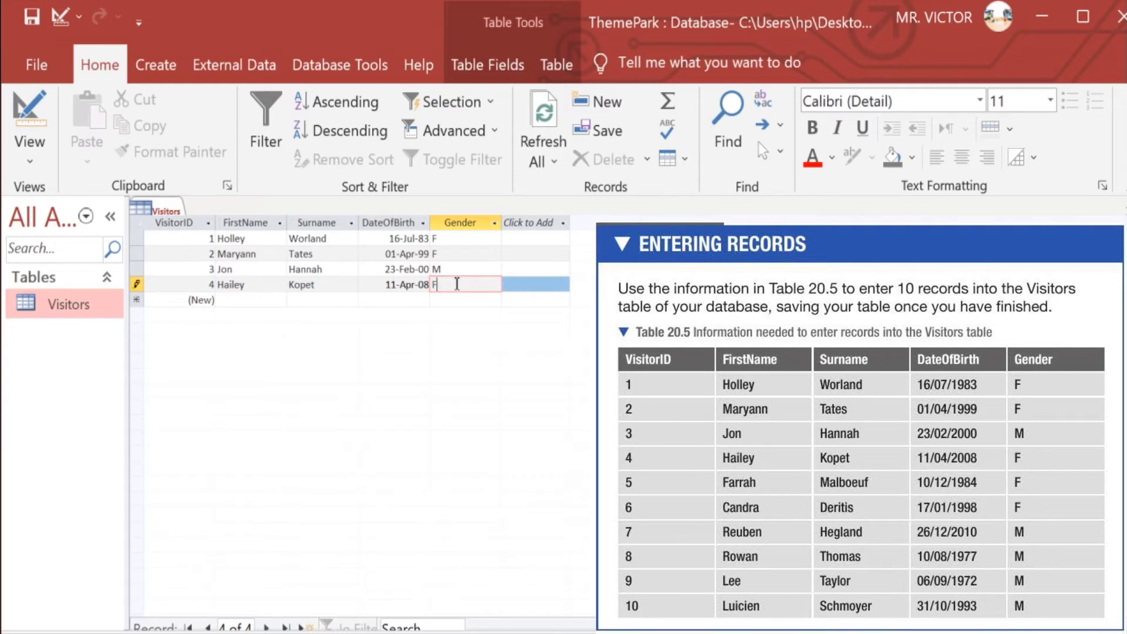
Enter visitor 5's first name, surname and birth date 10/12/1984, then return to its Gender cell
{"action": "left_click", "coordinate": [257, 301]}
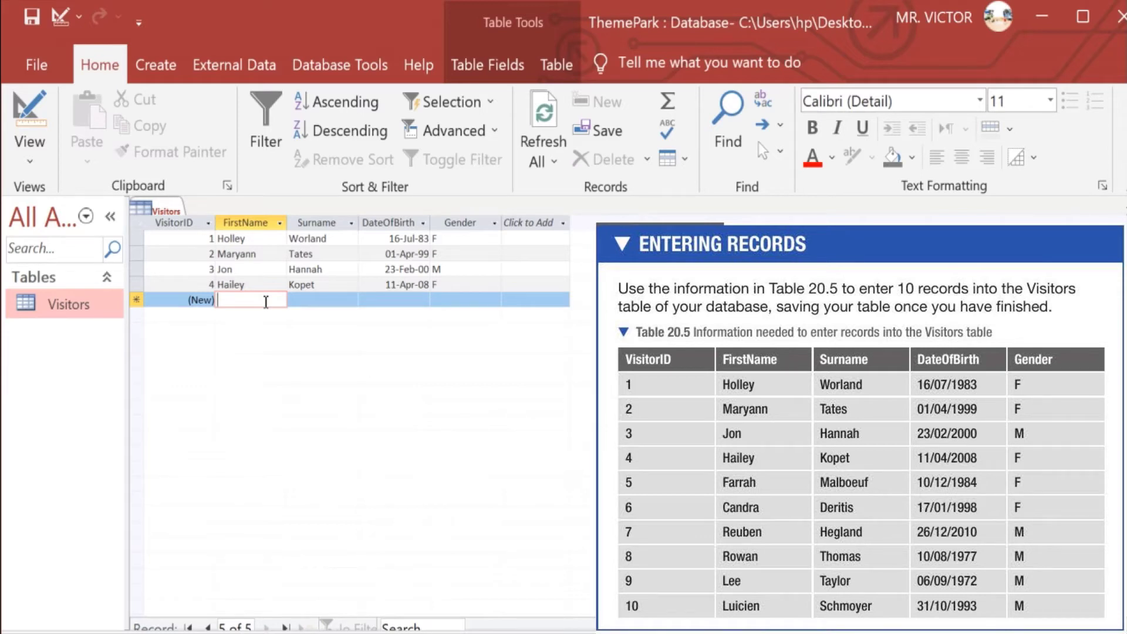
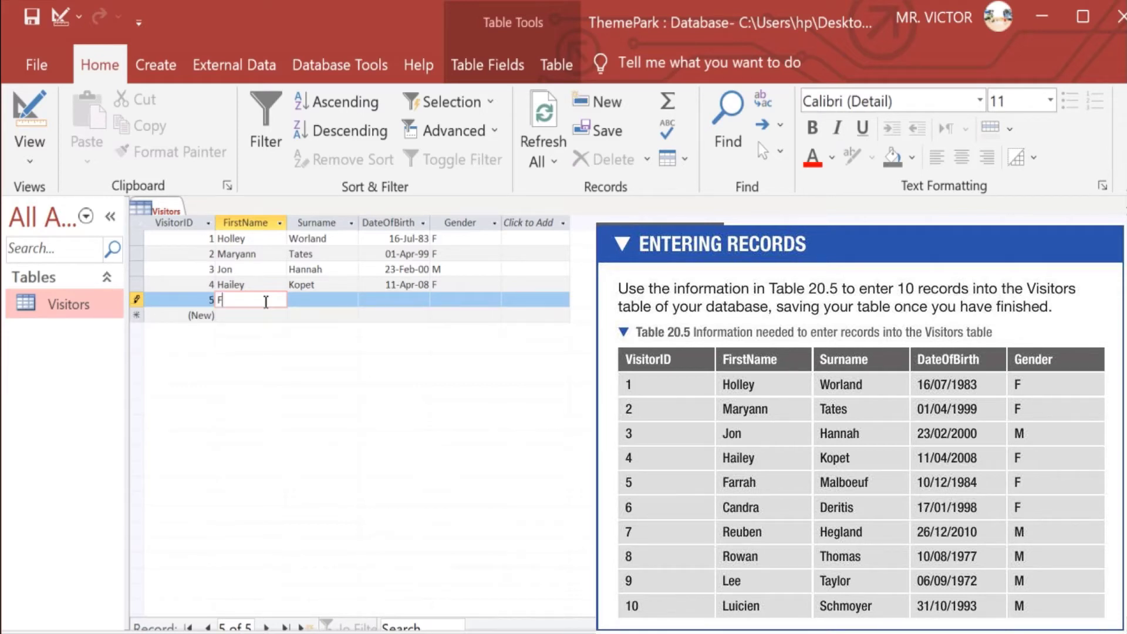
{"action": "left_click", "coordinate": [304, 299]}
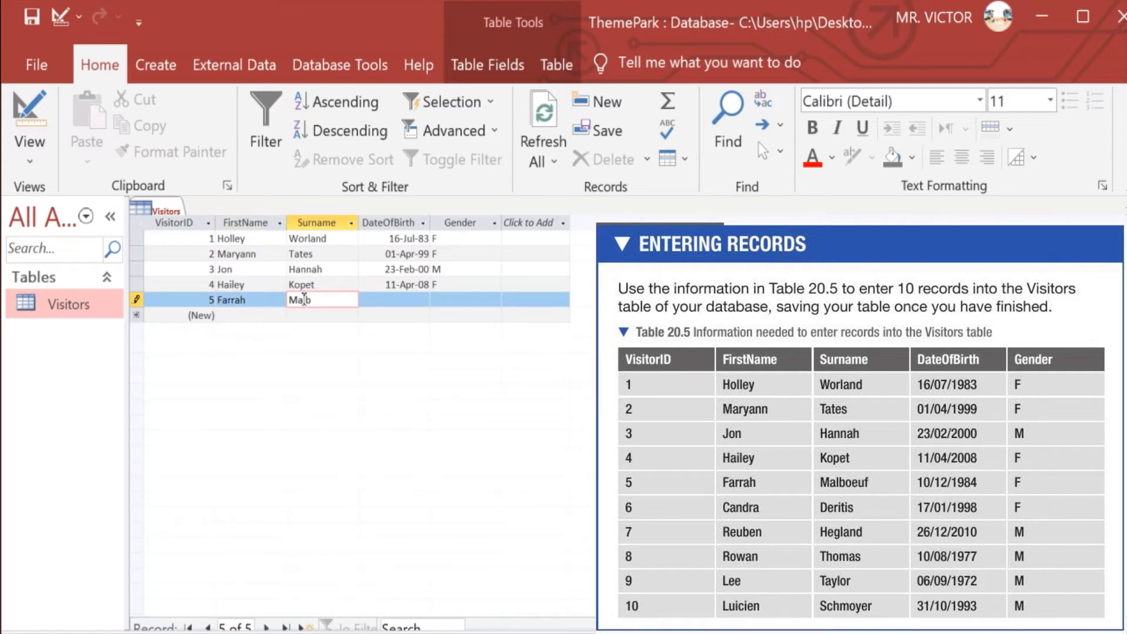
{"action": "left_click", "coordinate": [402, 301]}
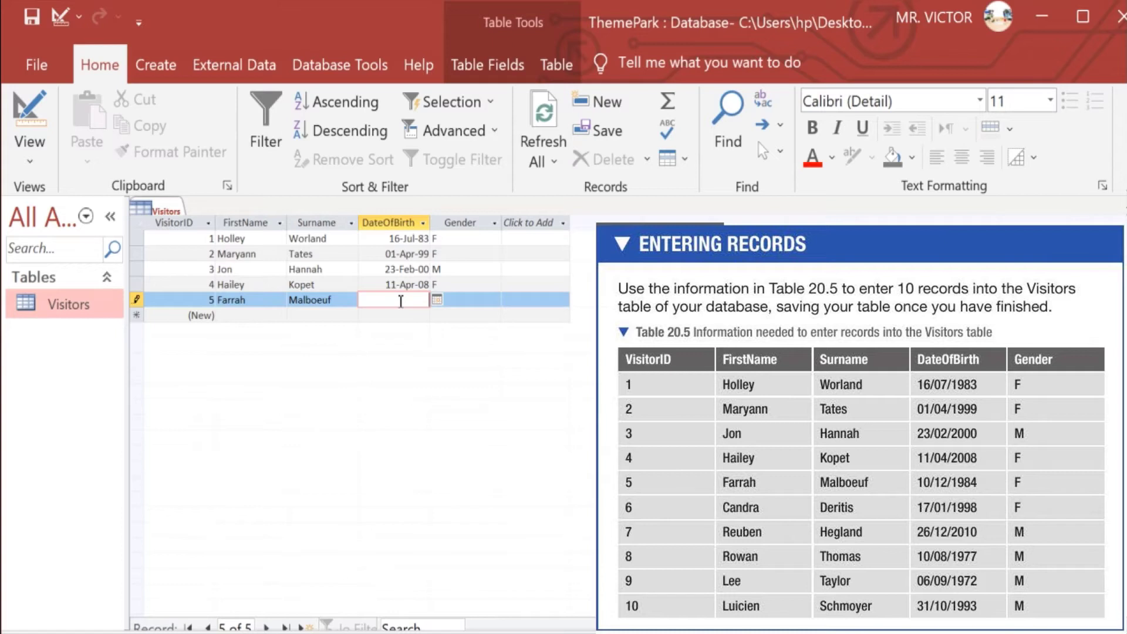
{"action": "type", "text": "10/12/1984"}
{"action": "left_click", "coordinate": [252, 316]}
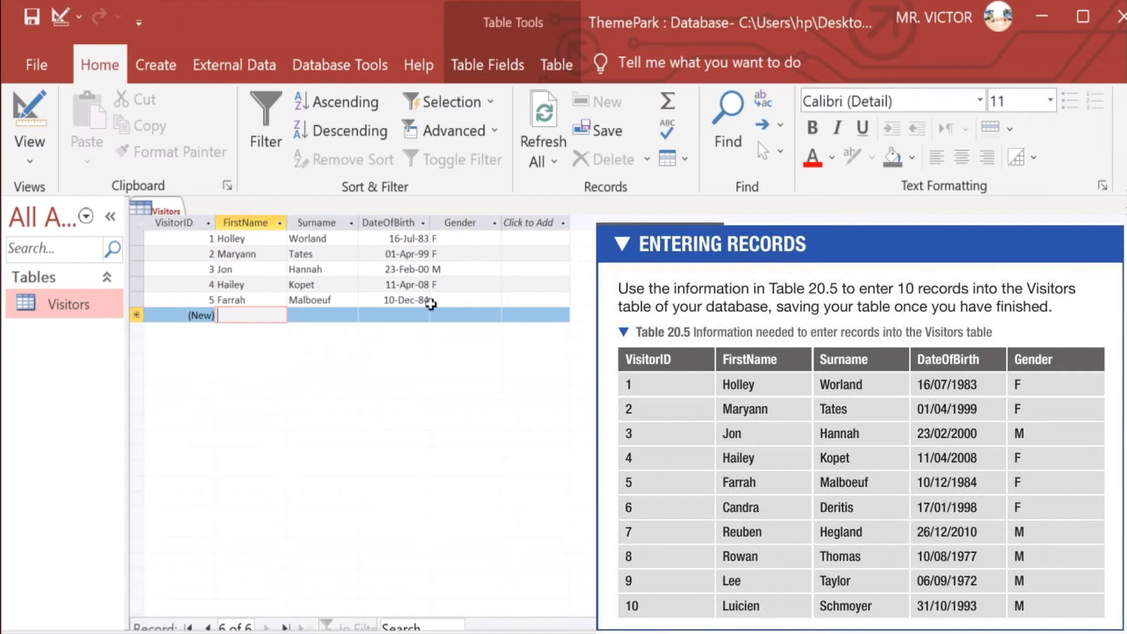
{"action": "left_click", "coordinate": [441, 301]}
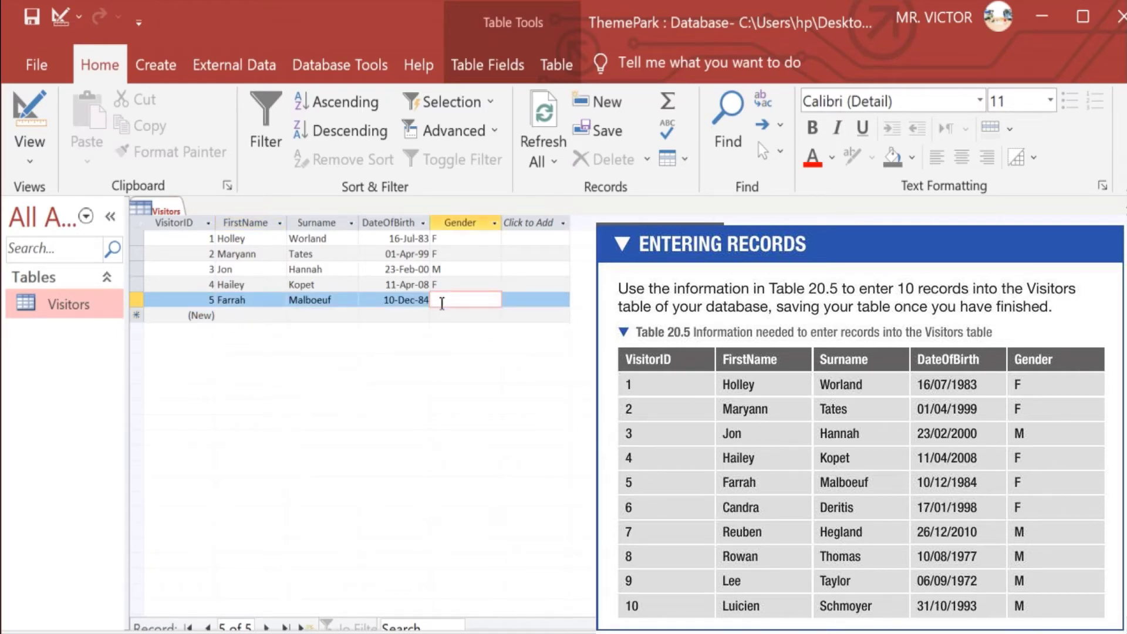
Give visitor 5 gender F, then enter visitor 6's names and birth date 17/01/1998
{"action": "type", "text": "F"}
{"action": "left_click", "coordinate": [250, 320]}
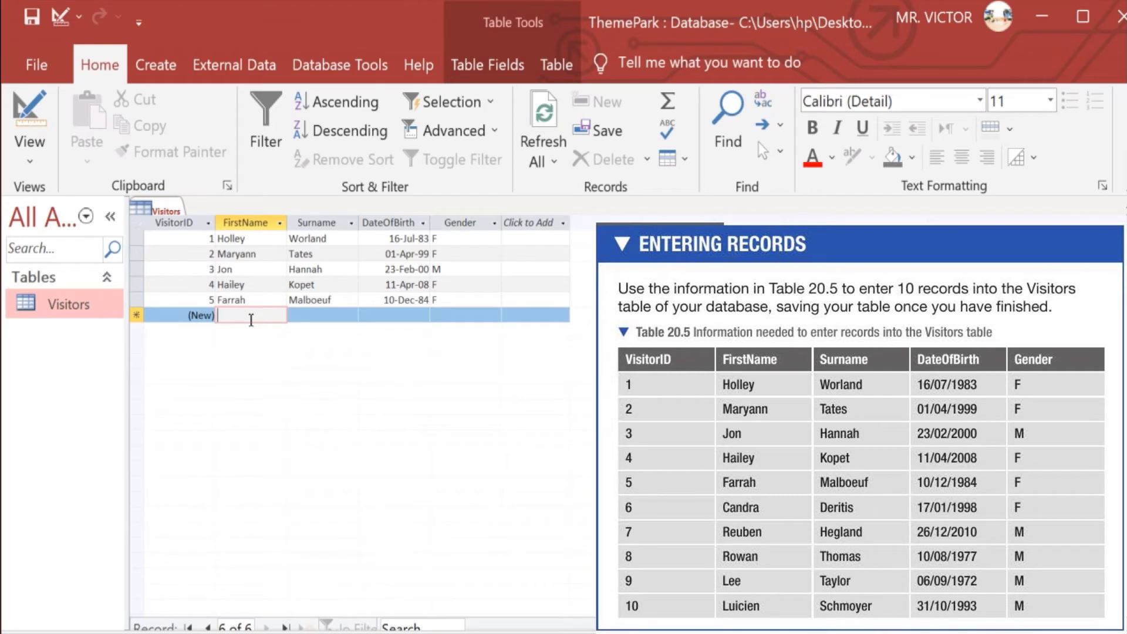
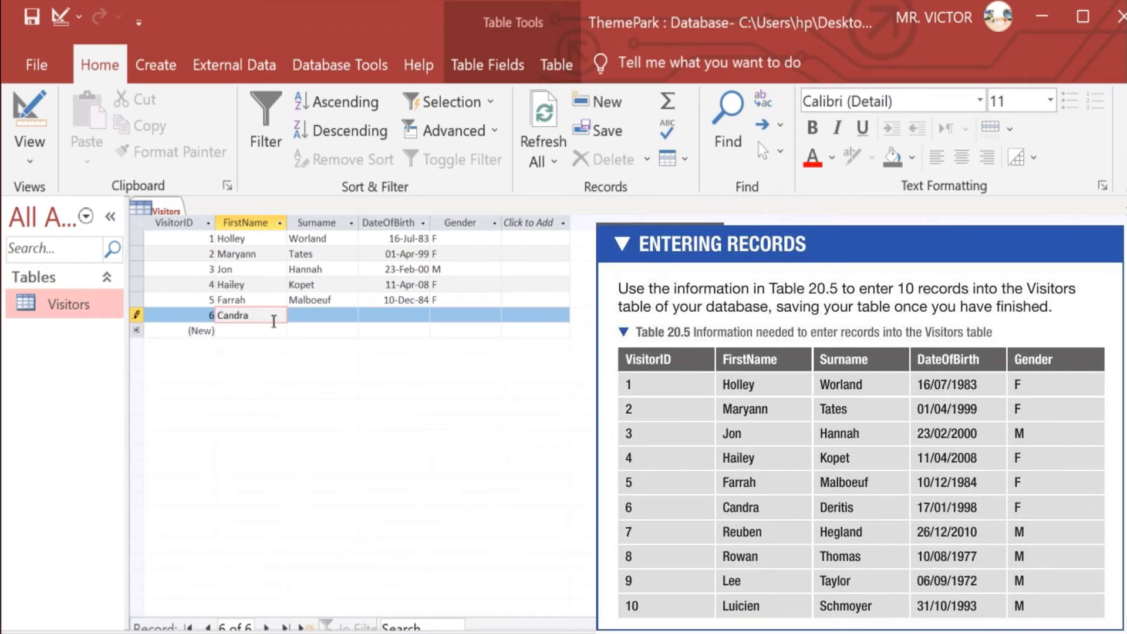
{"action": "left_click", "coordinate": [319, 317]}
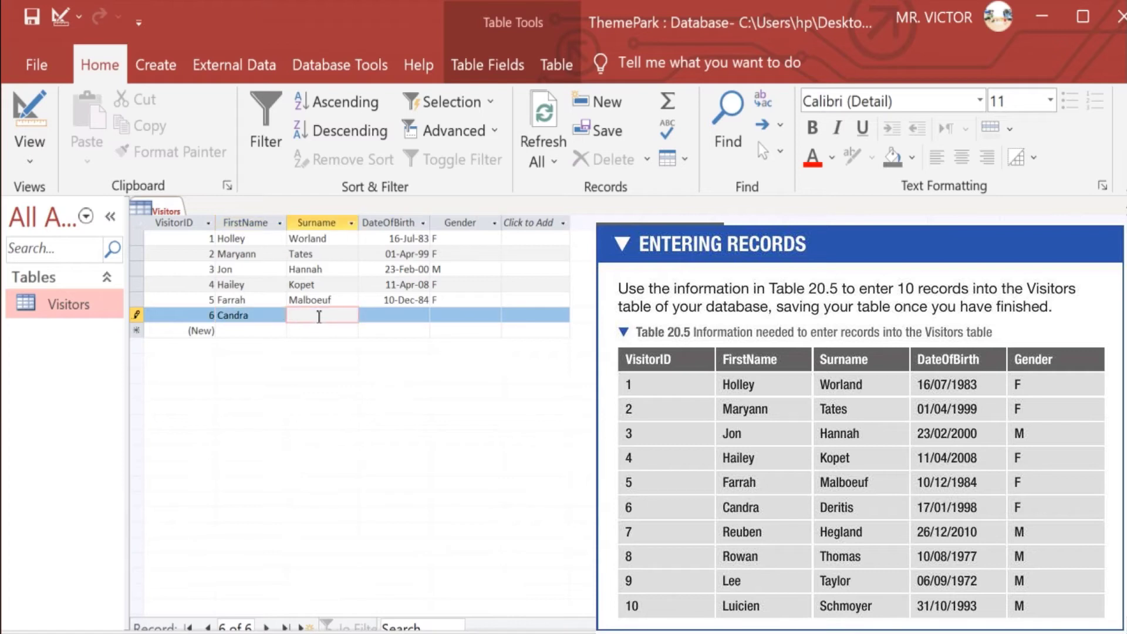
{"action": "left_click", "coordinate": [395, 316]}
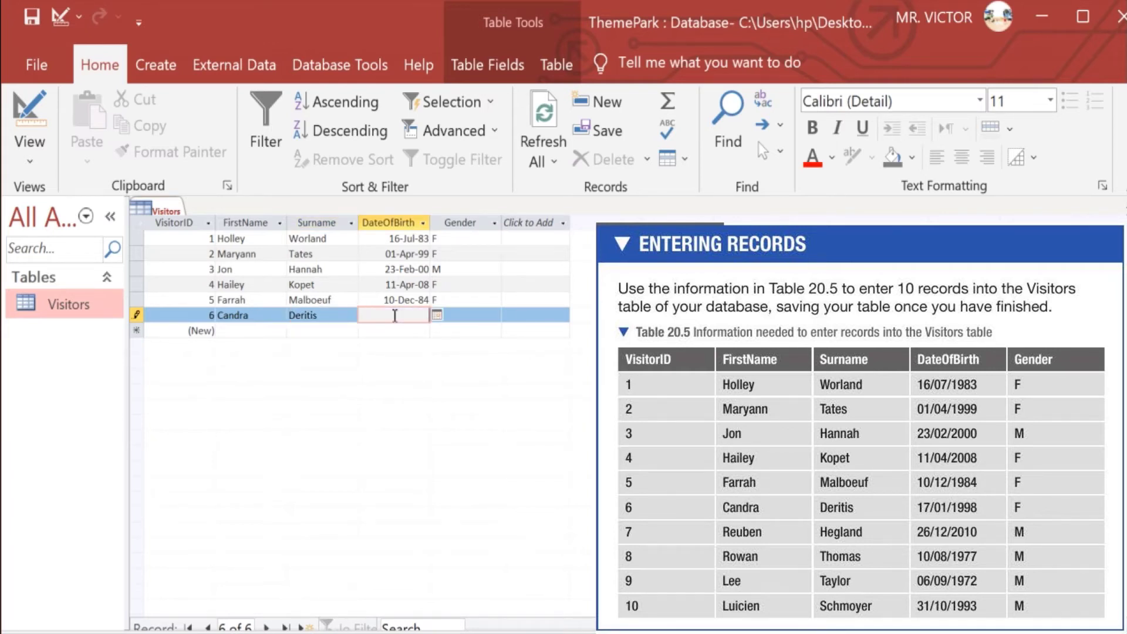
{"action": "type", "text": "17/01/1998"}
{"action": "left_click", "coordinate": [455, 316]}
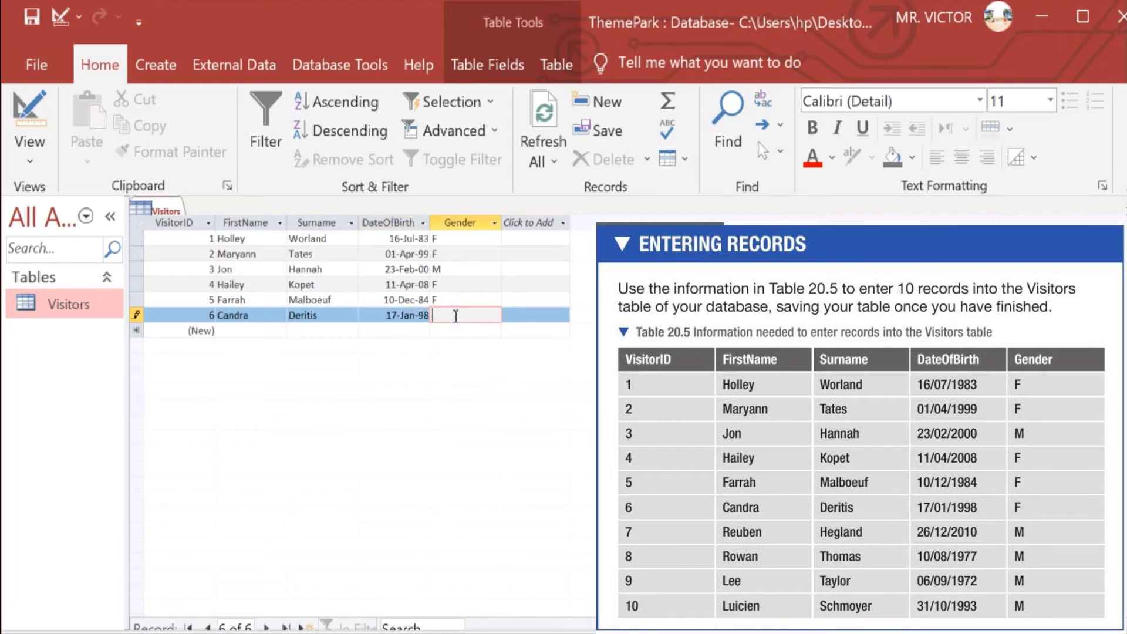
Give visitor 6 gender F, then enter visitor 7's names, birth date 26/12/2010 and gender M
{"action": "type", "text": "F"}
{"action": "left_click", "coordinate": [228, 331]}
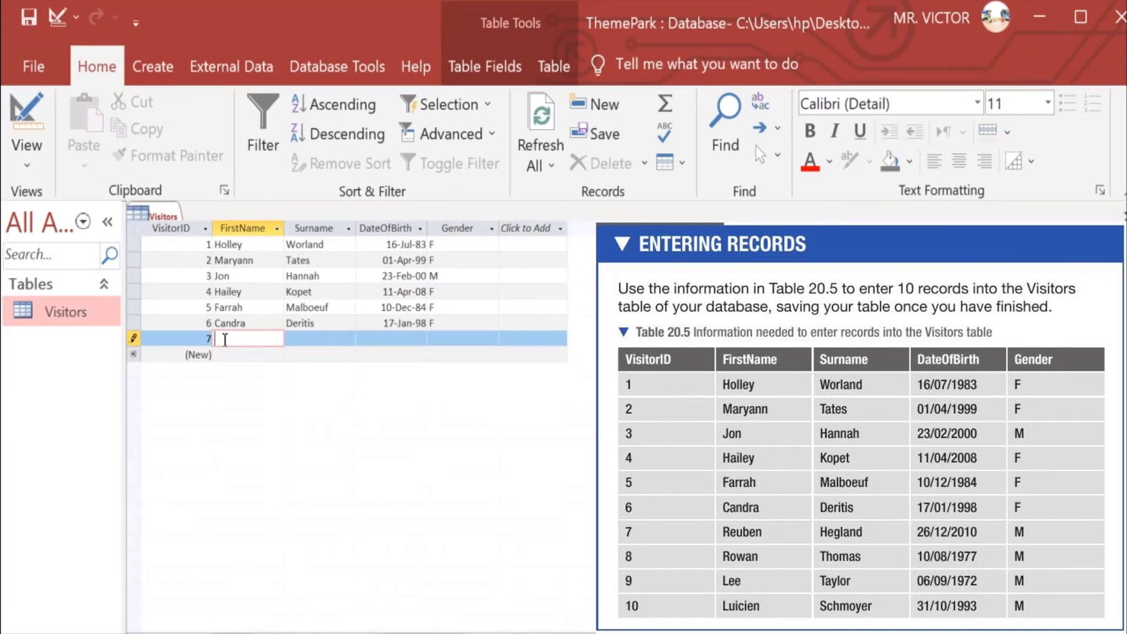
{"action": "type", "text": "Re"}
{"action": "key", "text": "BackSpace"}
{"action": "left_click", "coordinate": [303, 338]}
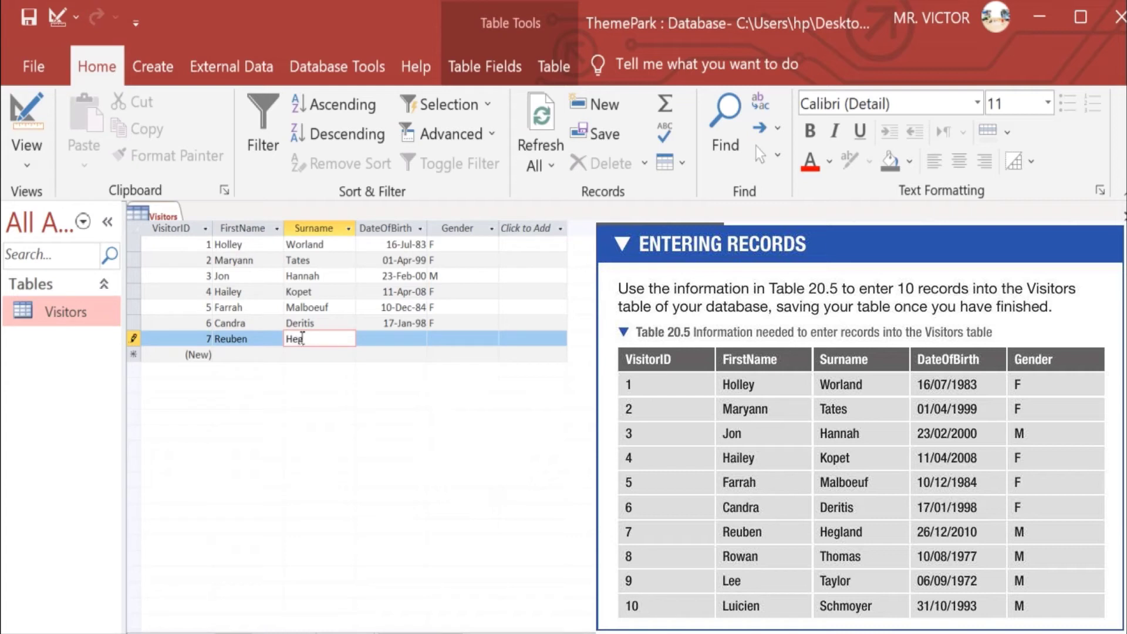
{"action": "left_click", "coordinate": [376, 339]}
{"action": "type", "text": "2"}
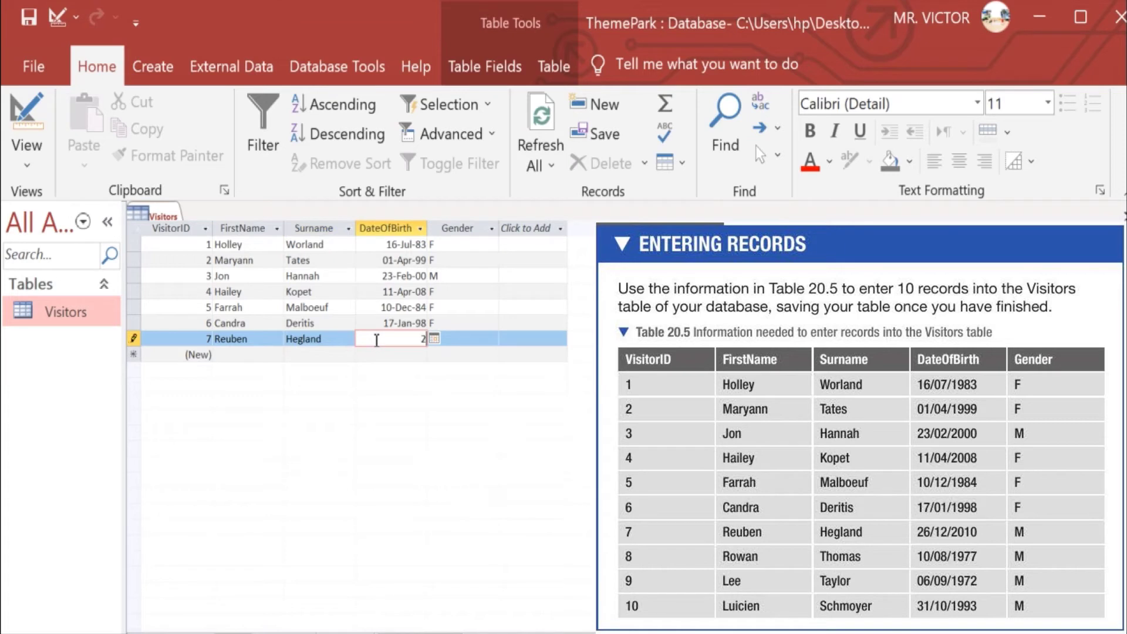
{"action": "type", "text": "6/12/2010"}
{"action": "left_click", "coordinate": [456, 340]}
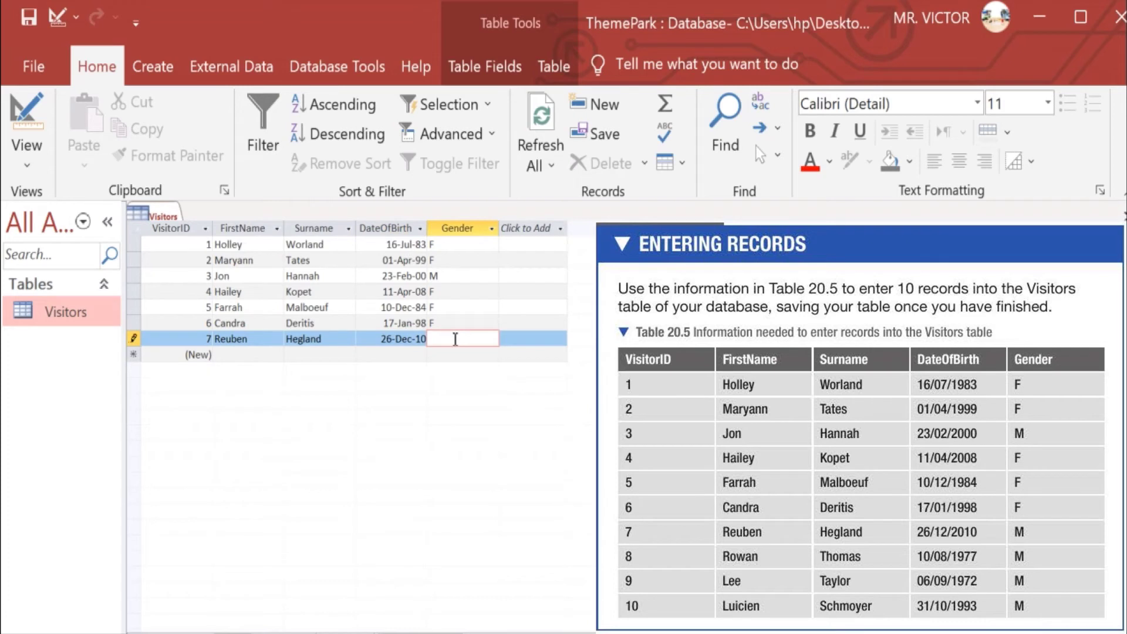
{"action": "type", "text": "M"}
Save visitor 7 and enter visitor 8's first name, surname and birth date 10/08/1977
{"action": "left_click", "coordinate": [249, 356]}
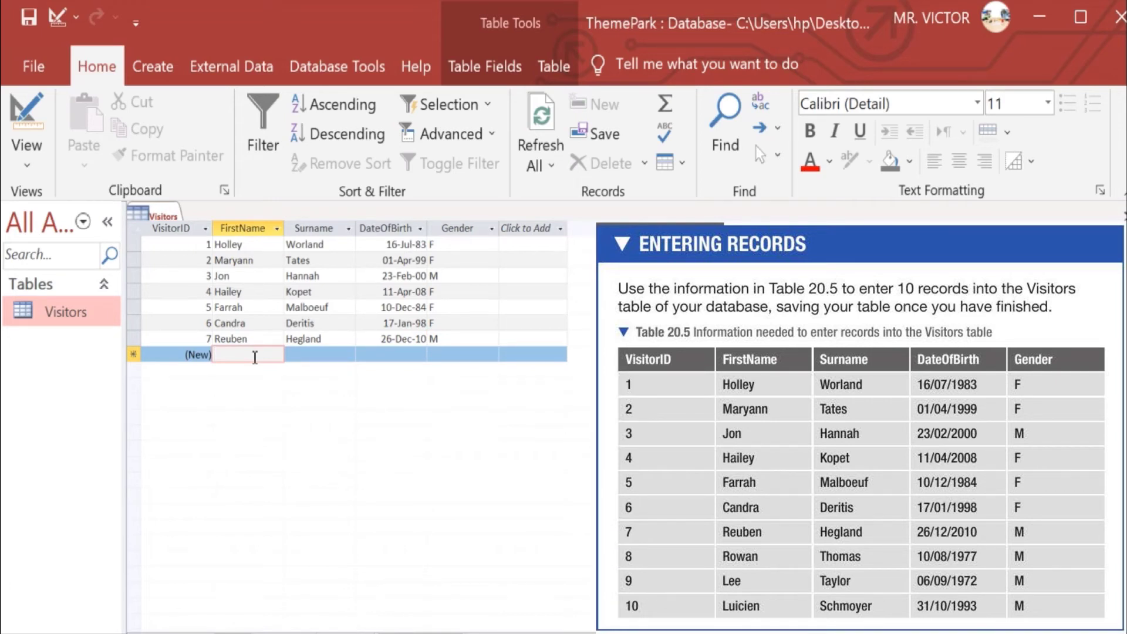
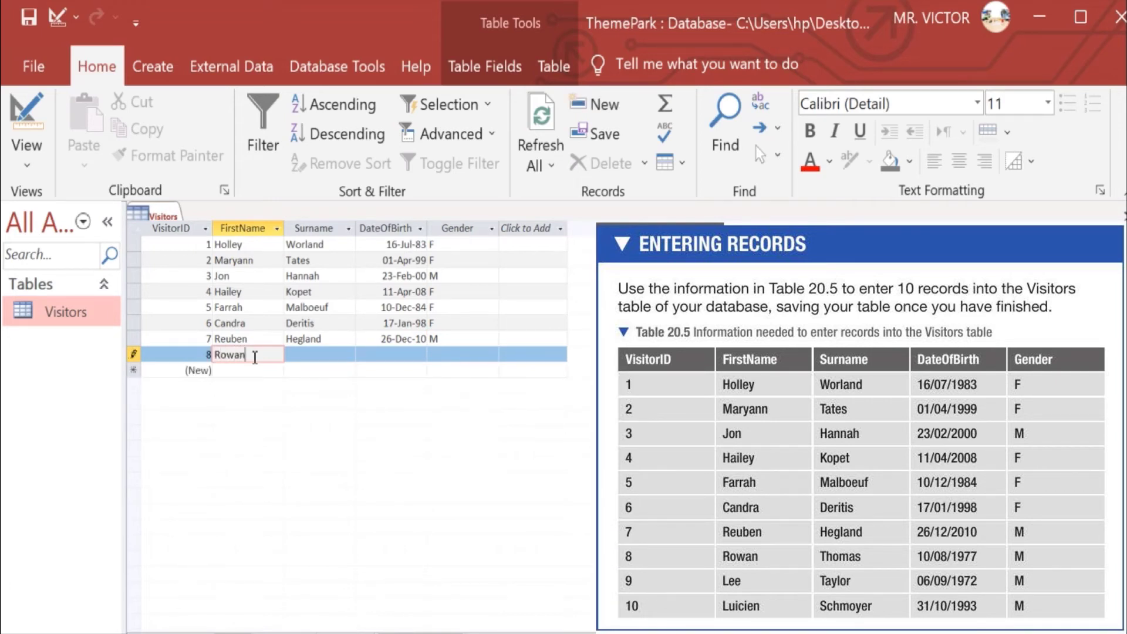
{"action": "left_click", "coordinate": [303, 352]}
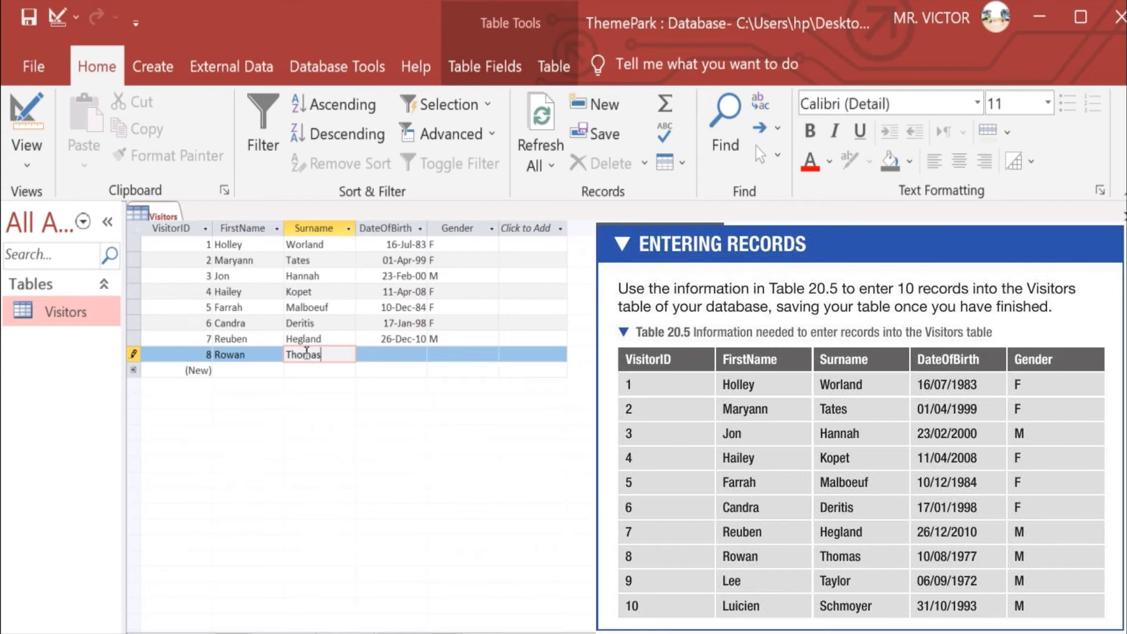
{"action": "left_click", "coordinate": [389, 355]}
{"action": "type", "text": "1"}
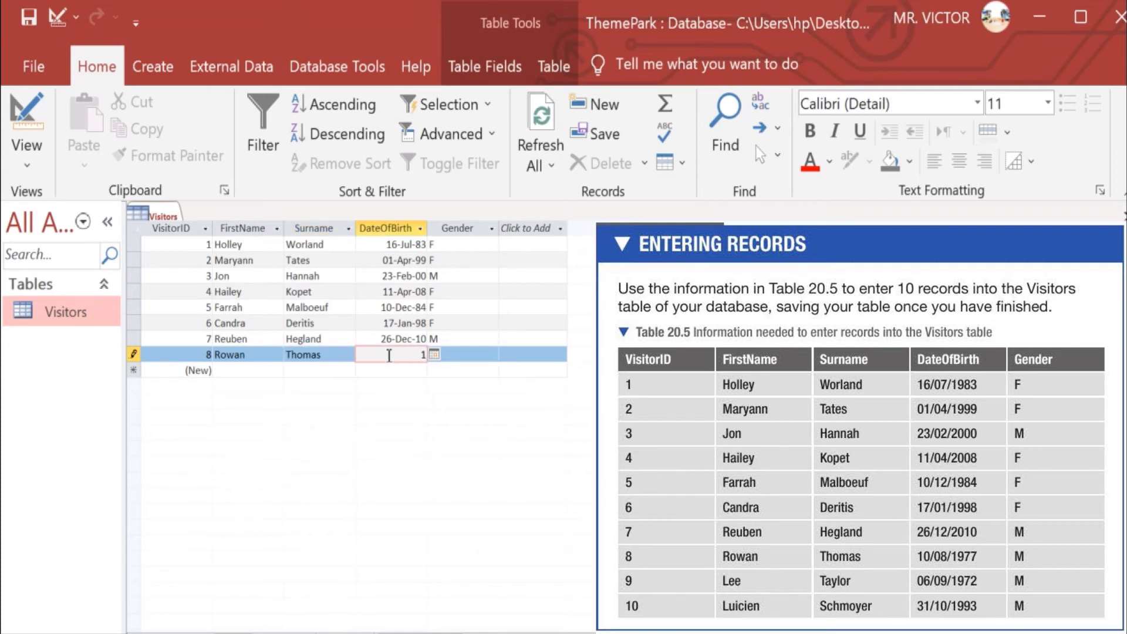
{"action": "type", "text": "0/08/1977"}
Enter visitor 9's names, birth date 06/09/1972 and gender M, then set visitor 8's gender to M
{"action": "left_click", "coordinate": [231, 372]}
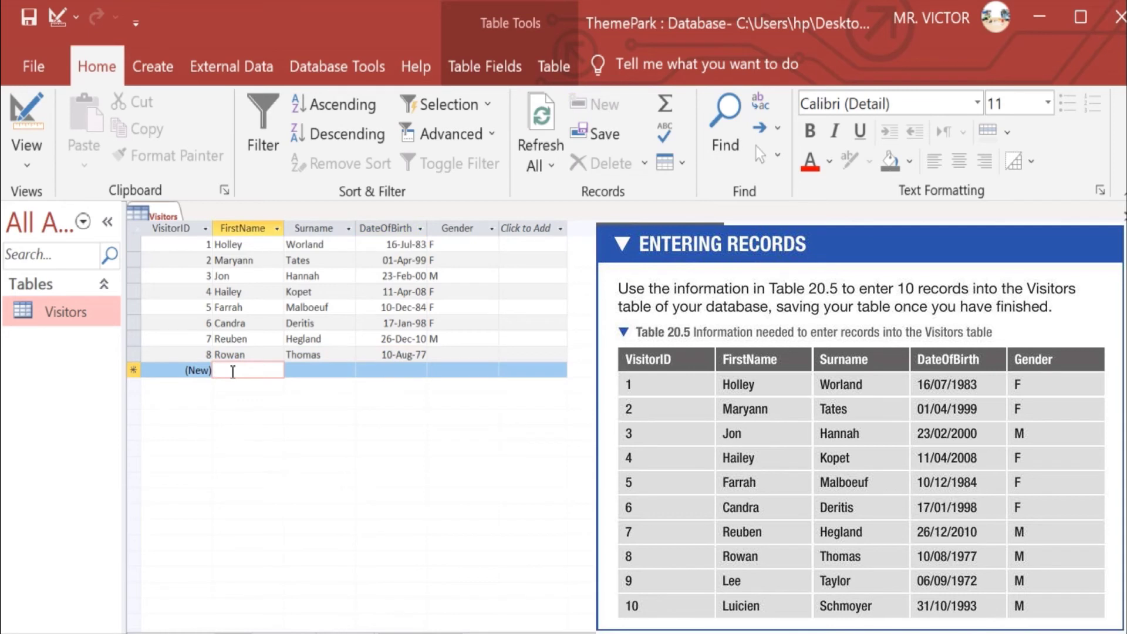
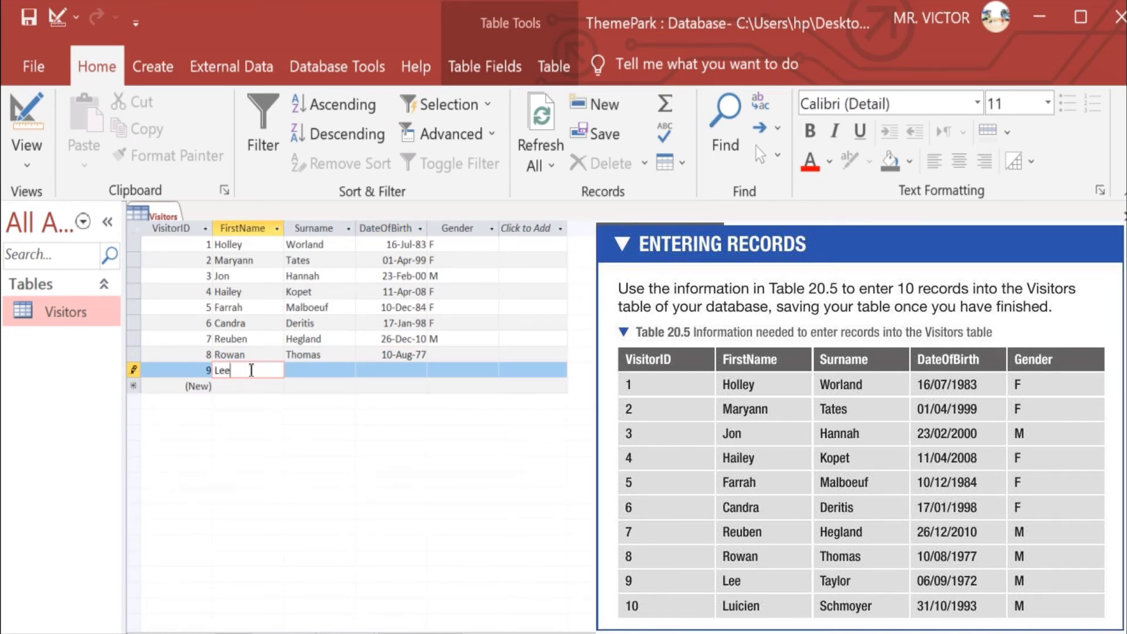
{"action": "left_click", "coordinate": [303, 369]}
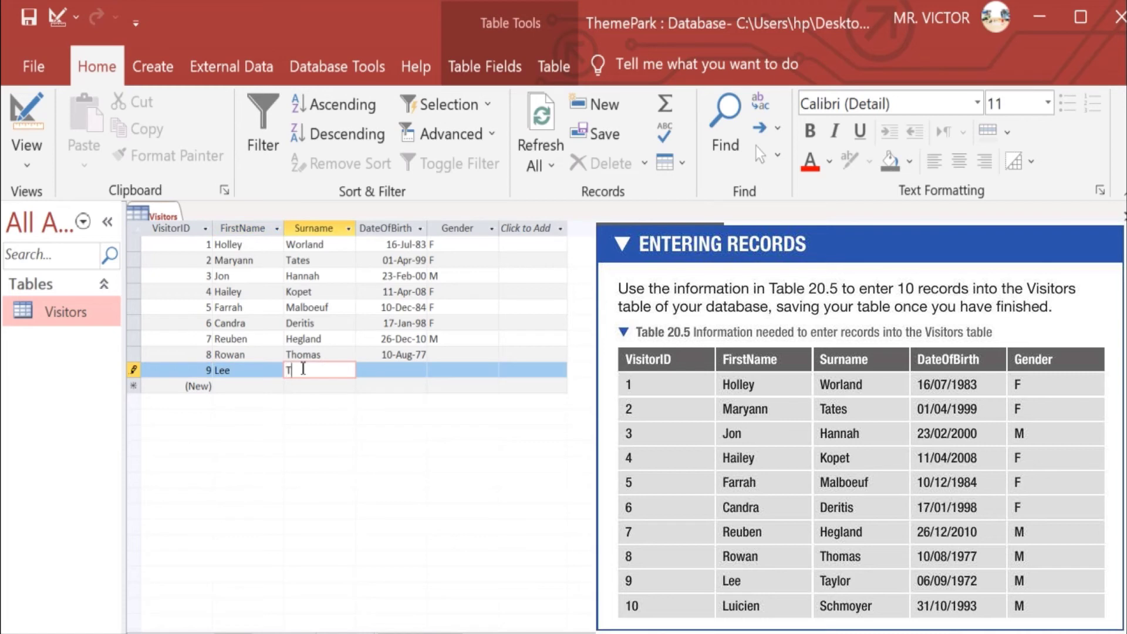
{"action": "left_click", "coordinate": [373, 374]}
{"action": "type", "text": "06/"}
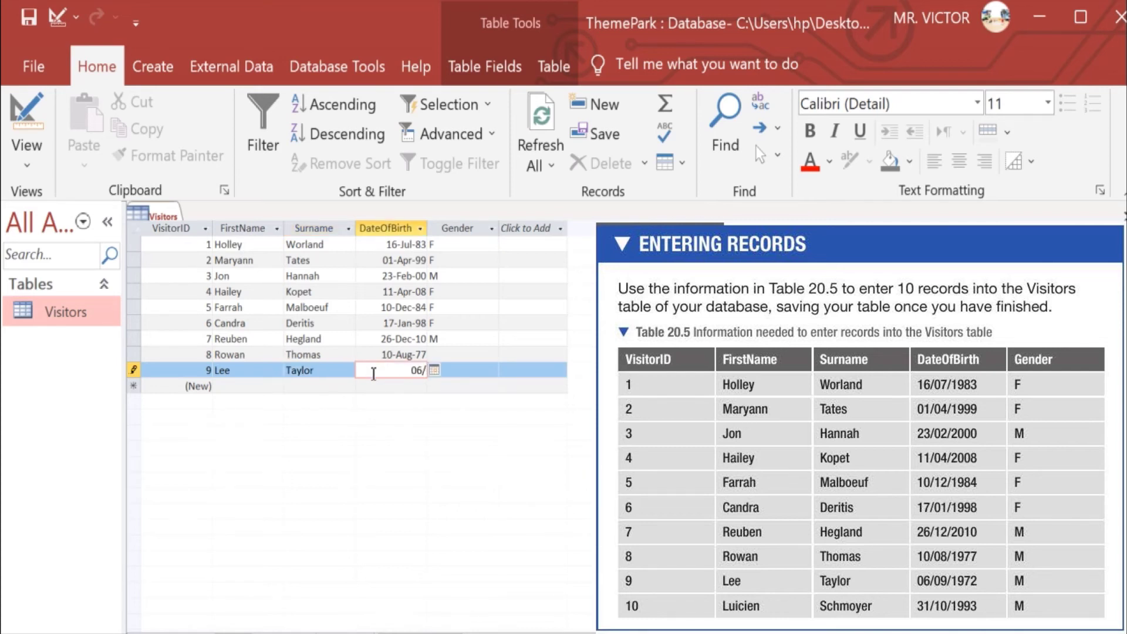
{"action": "type", "text": "09/1972"}
{"action": "left_click", "coordinate": [458, 373]}
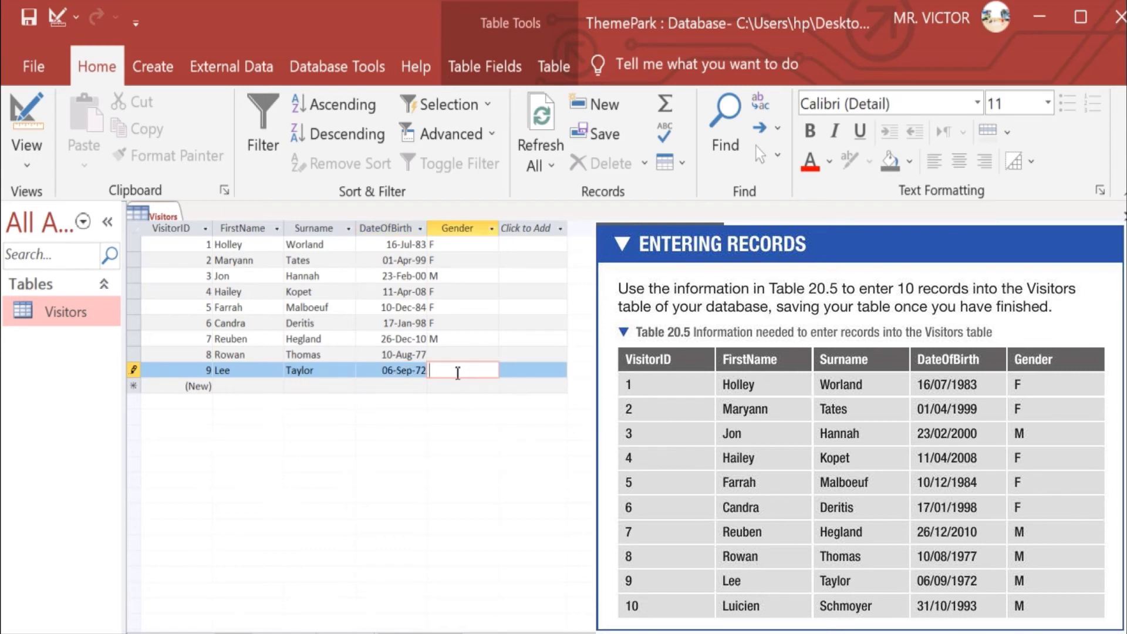
{"action": "type", "text": "M"}
{"action": "left_click", "coordinate": [461, 354]}
{"action": "type", "text": "M"}
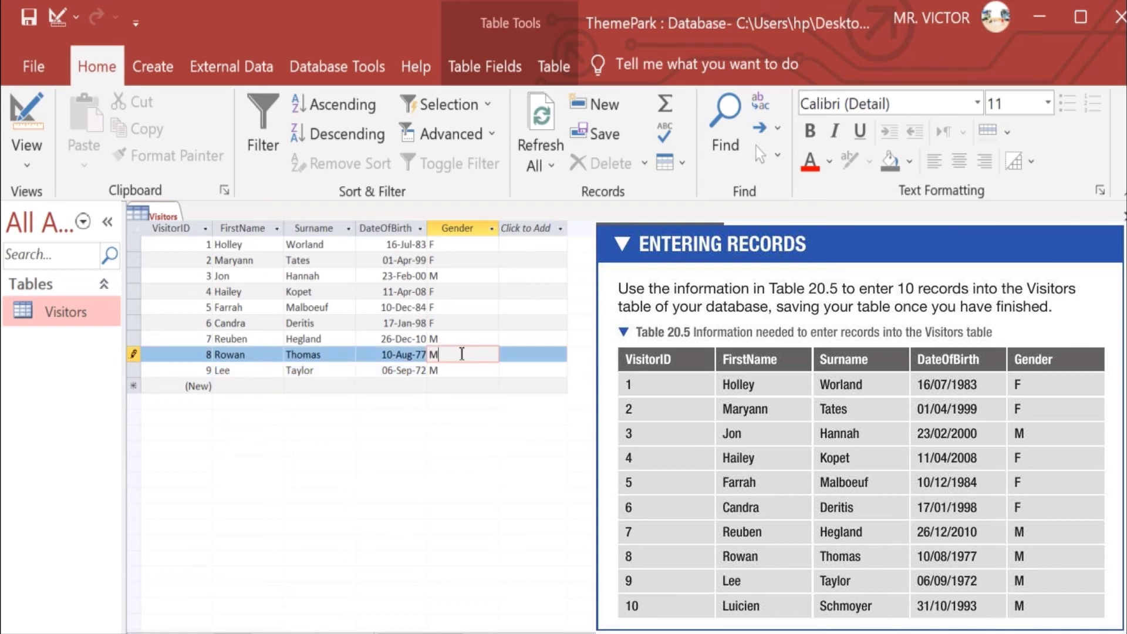
Enter visitor 10's first name, surname, birth date 31-Oct-93 and gender M in the new row
{"action": "left_click", "coordinate": [256, 386]}
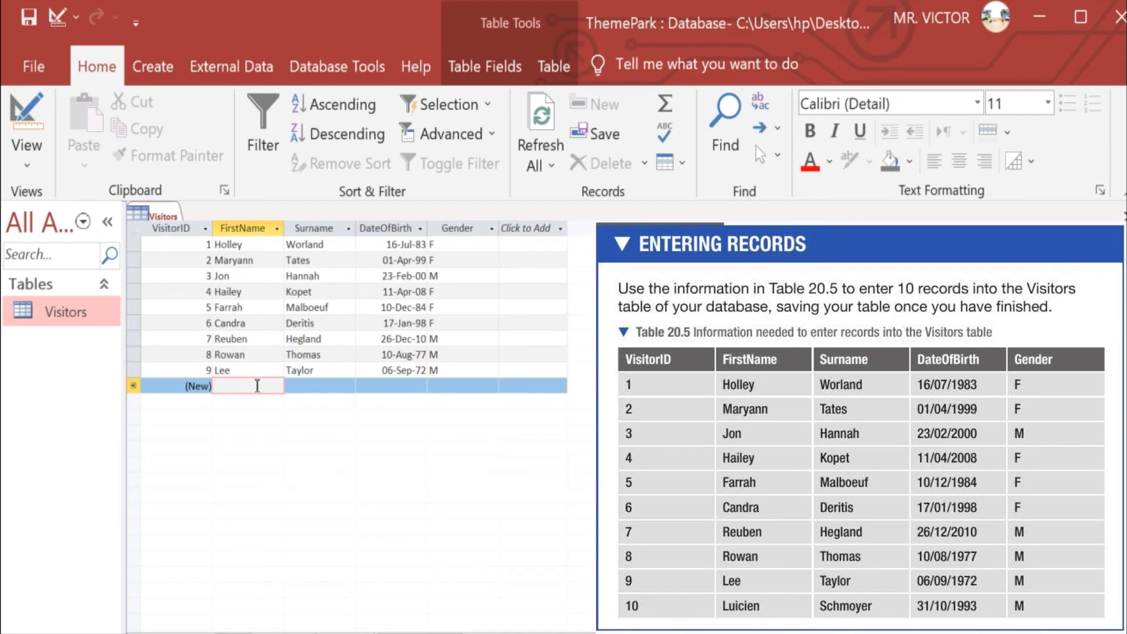
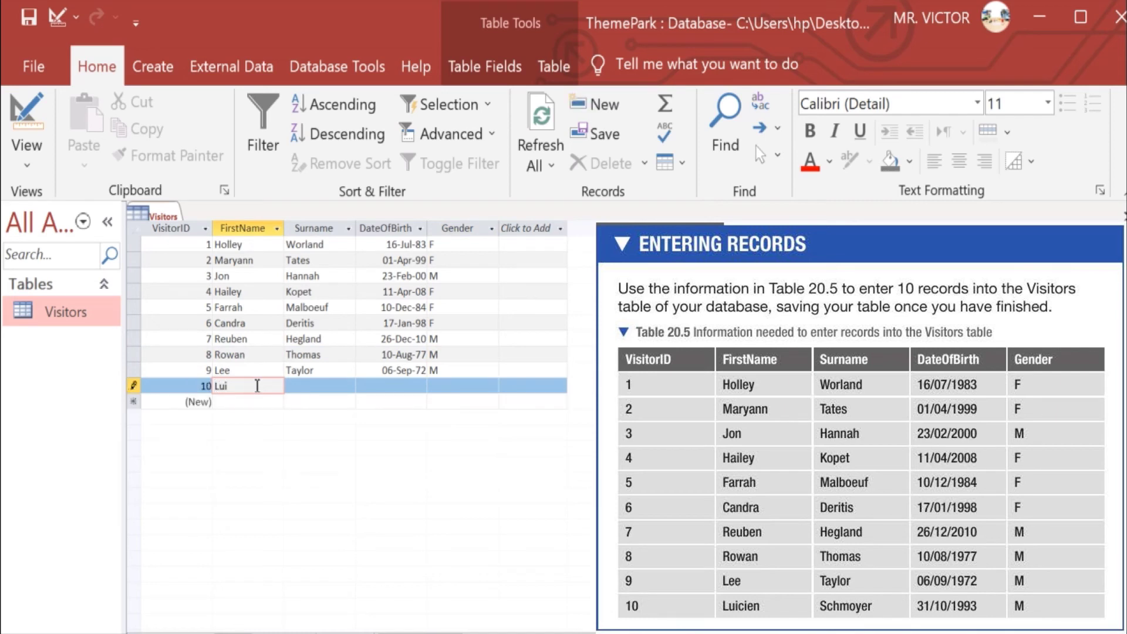
{"action": "left_click", "coordinate": [323, 388]}
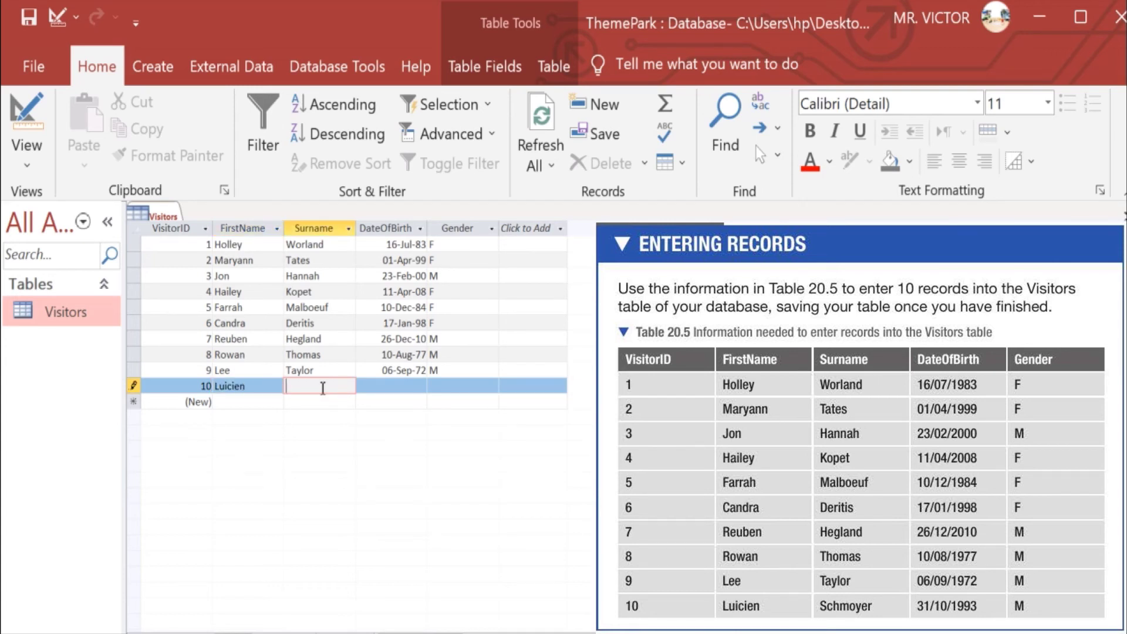
{"action": "left_click", "coordinate": [401, 386]}
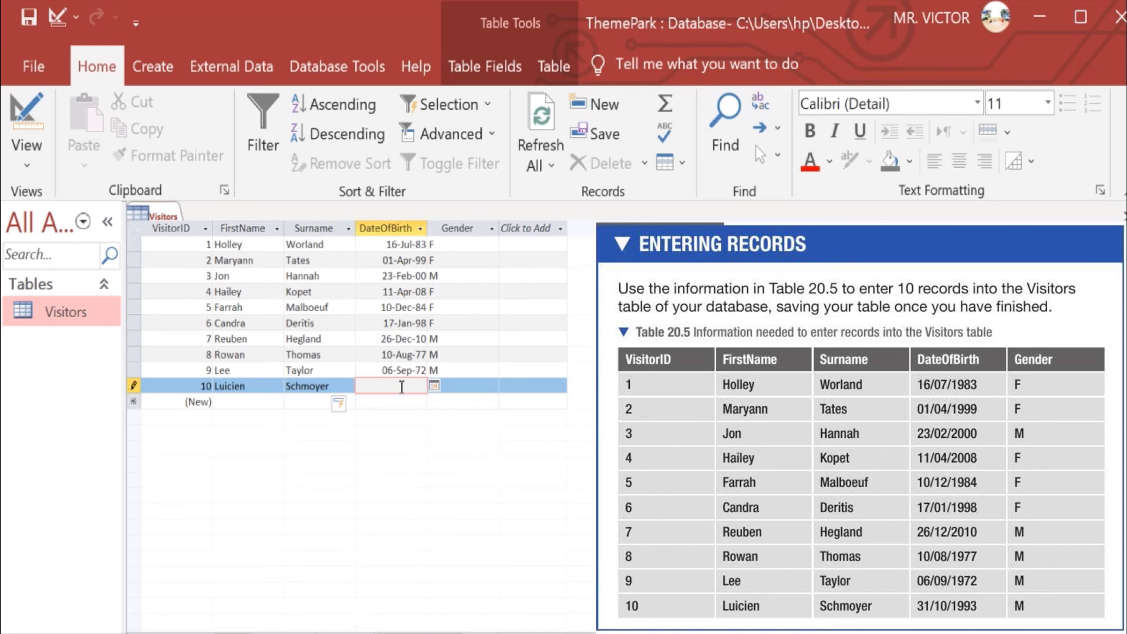
{"action": "type", "text": "3"}
{"action": "type", "text": "1/"}
{"action": "type", "text": "0"}
{"action": "type", "text": "0"}
{"action": "type", "text": "/1"}
{"action": "type", "text": "99"}
{"action": "type", "text": "3"}
{"action": "left_click", "coordinate": [463, 388]}
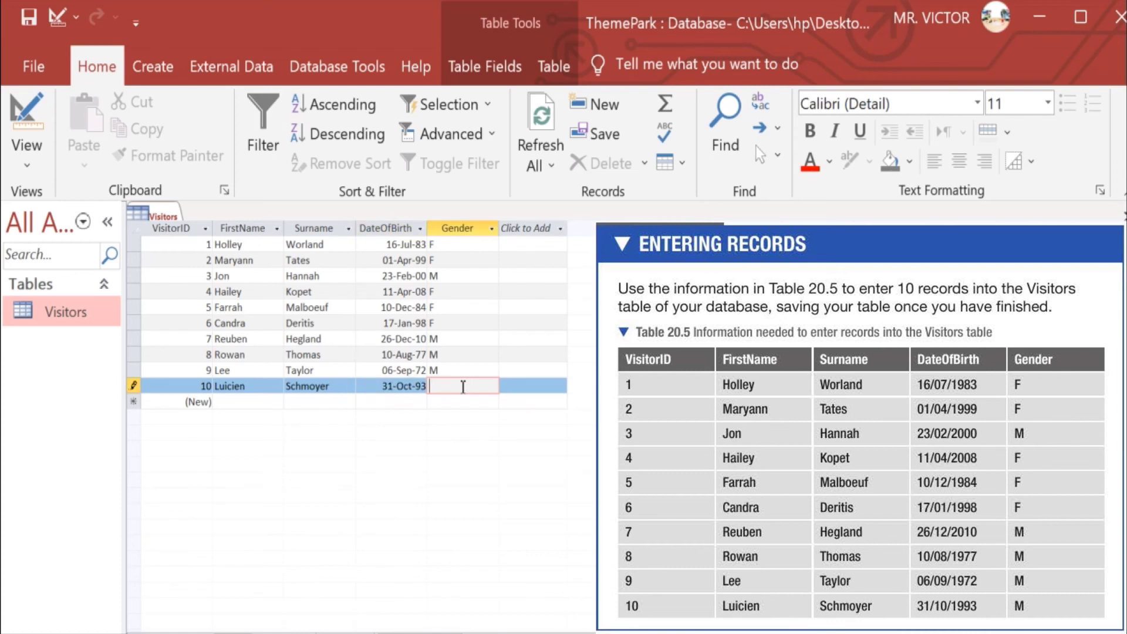
{"action": "type", "text": "M"}
Commit the tenth visitor's row so records with IDs 1 to 10 are all stored in Visitors
{"action": "key", "text": "Tab"}
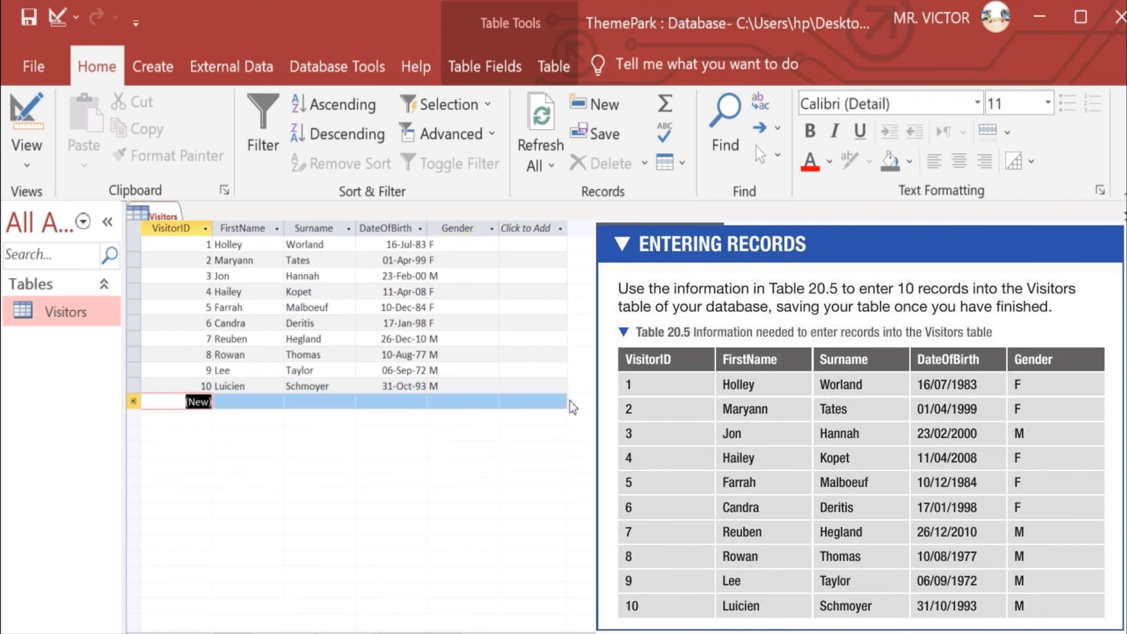